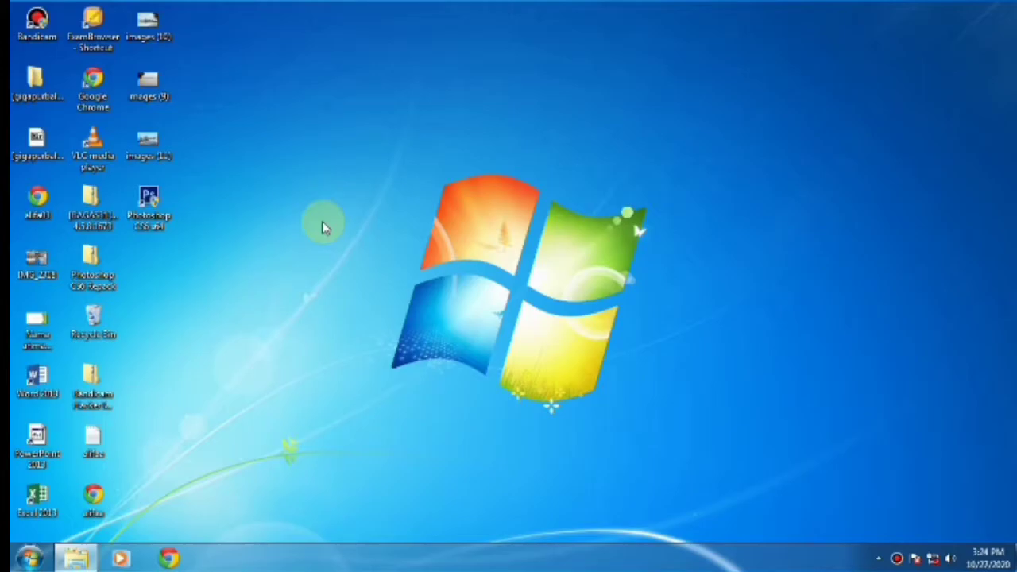
Step: Launch Photoshop and open the IMG_2318 photo from the desktop as a docked document
double_click(156, 214)
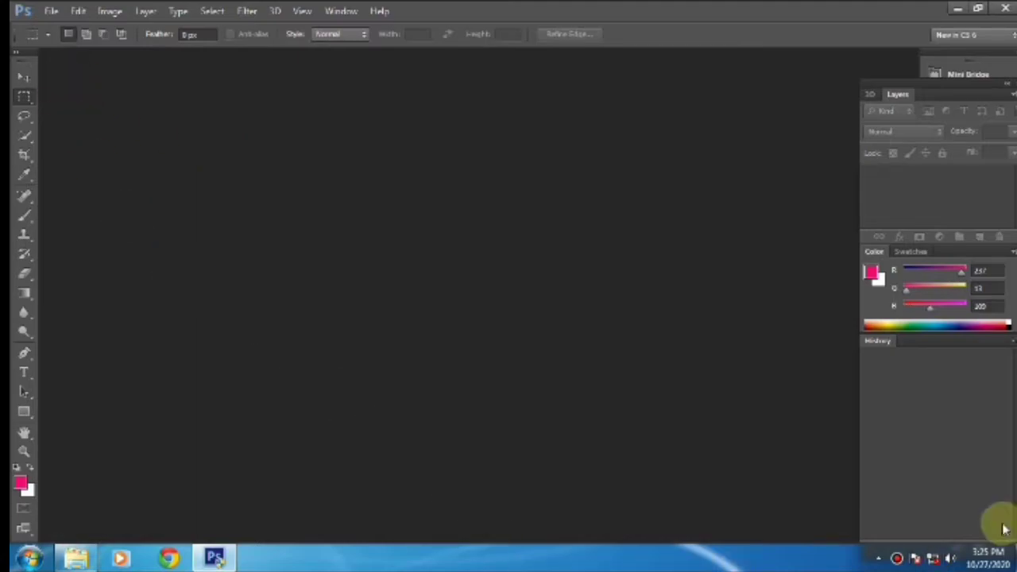
click(53, 11)
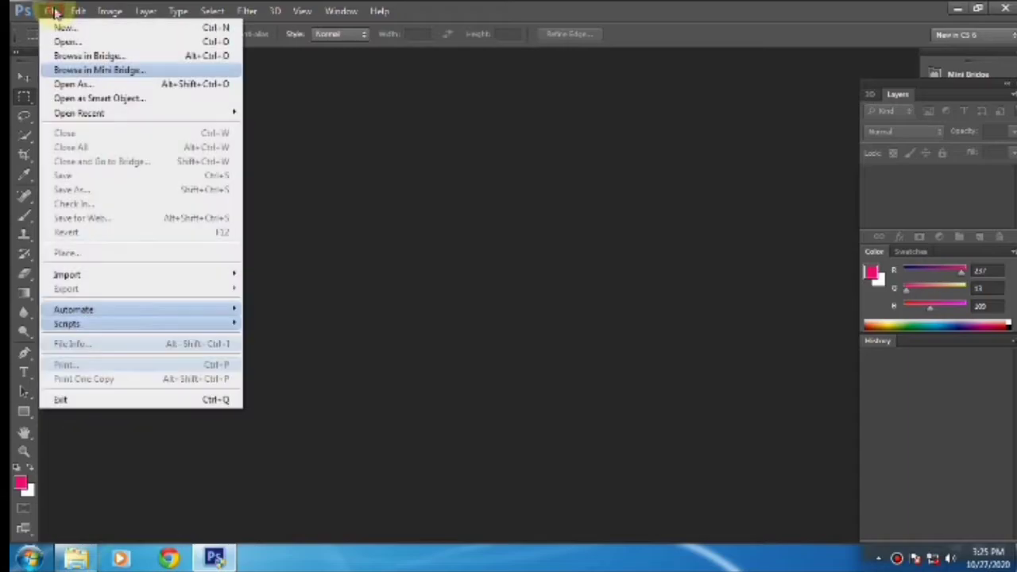
click(67, 41)
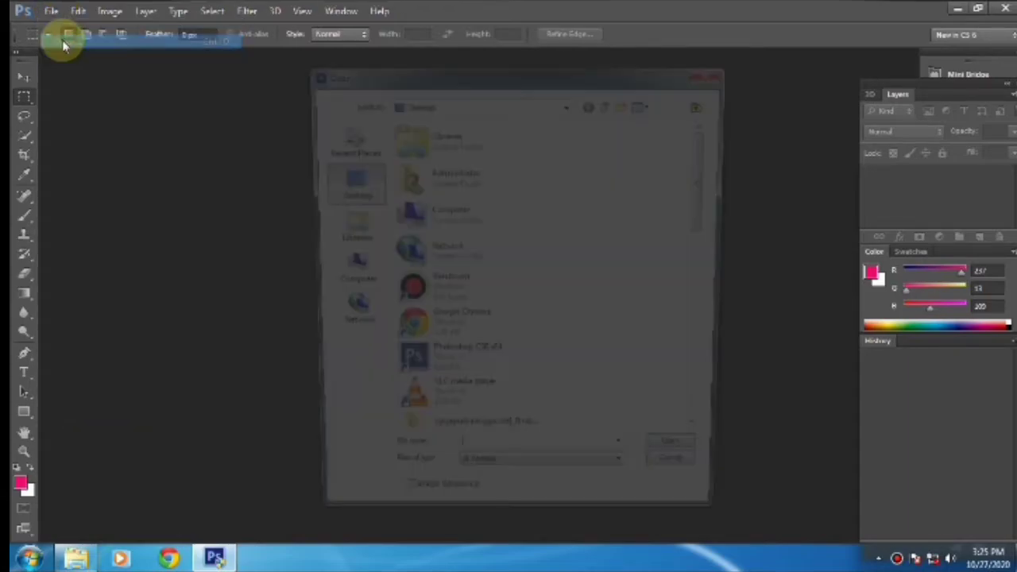
drag(710, 220, 710, 411)
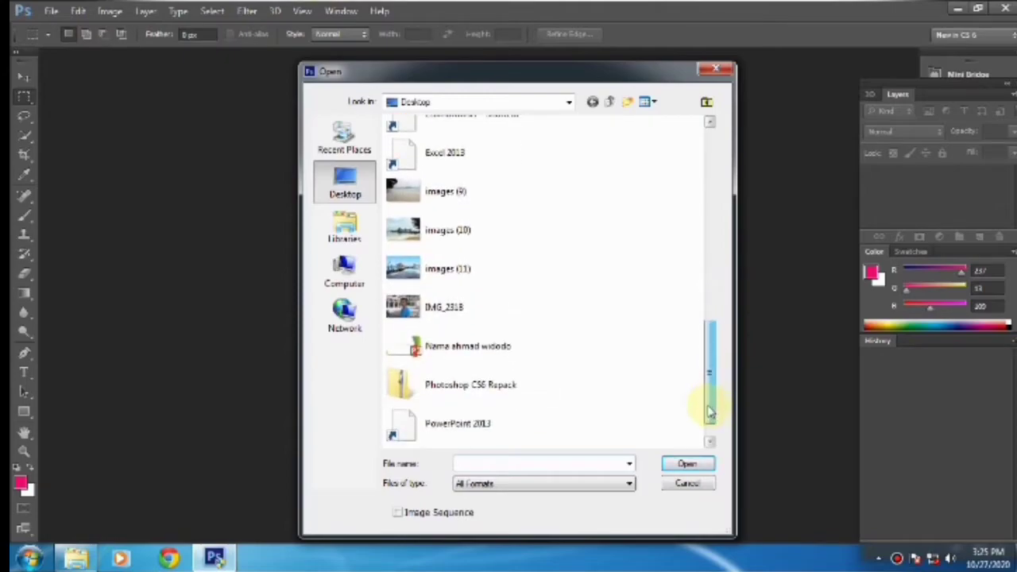
click(449, 314)
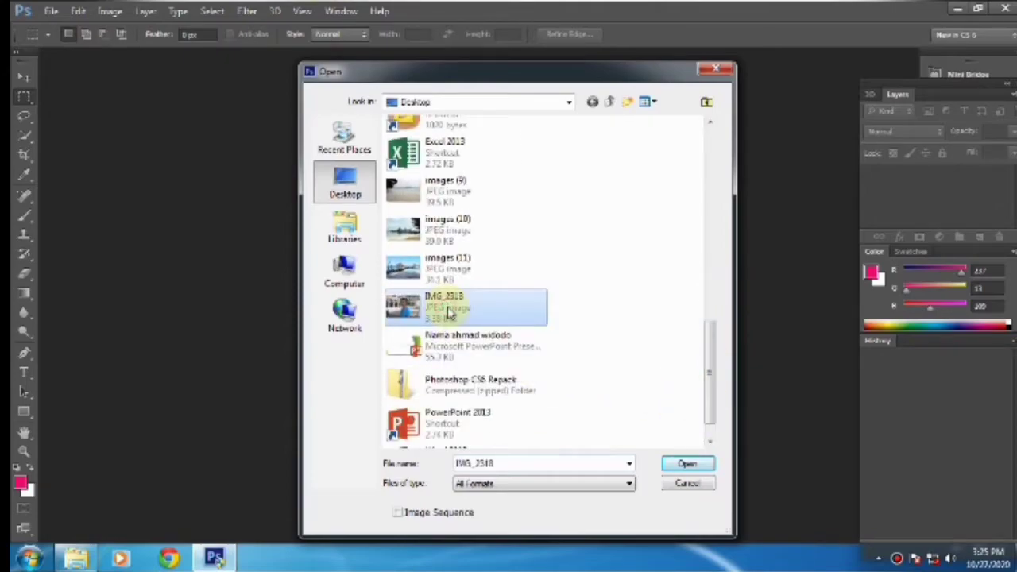
click(673, 465)
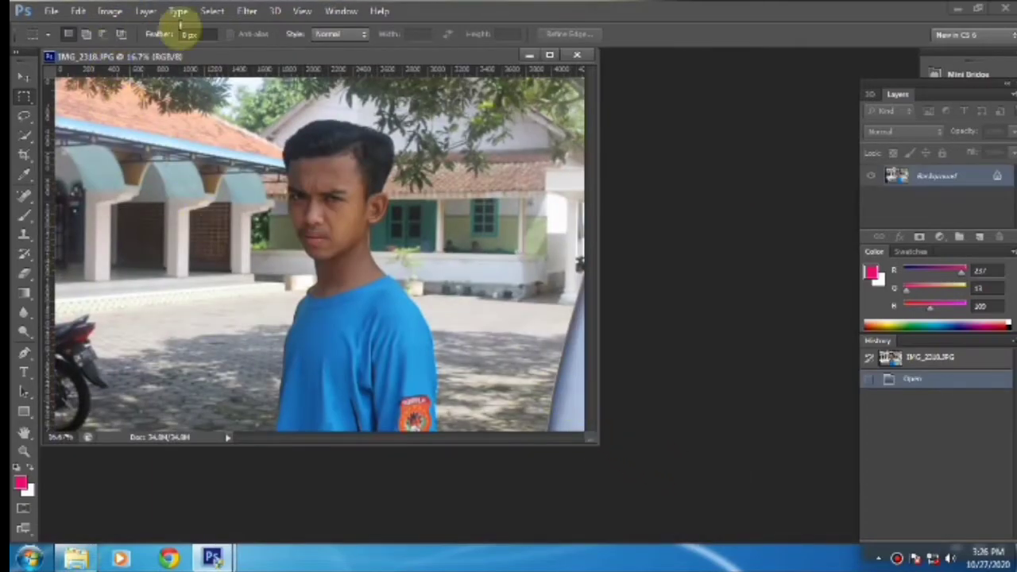
drag(228, 56, 282, 49)
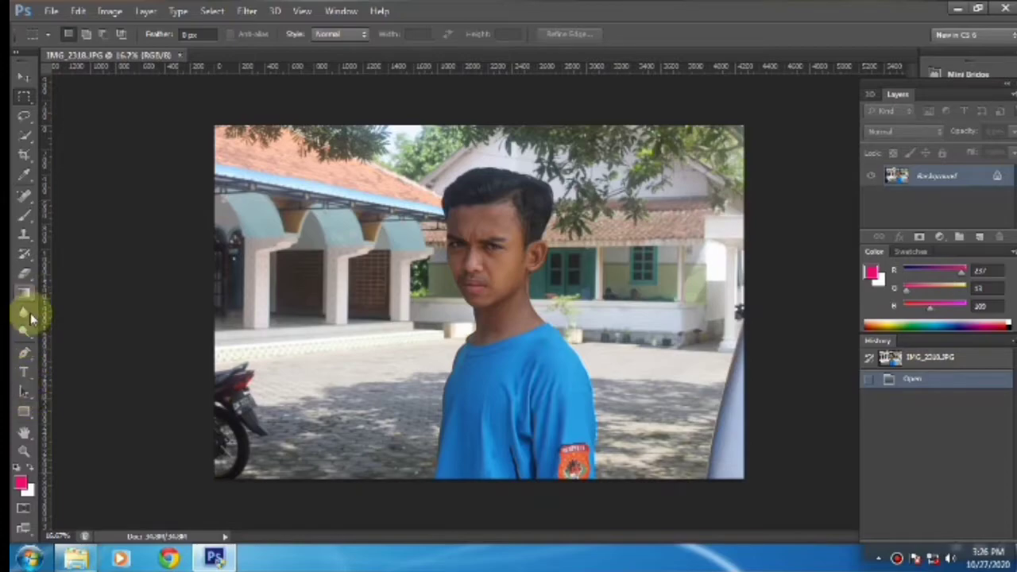
Step: With the Pen Tool in Path mode, start a path where the blue shirt's left edge meets the photo's bottom border
click(26, 356)
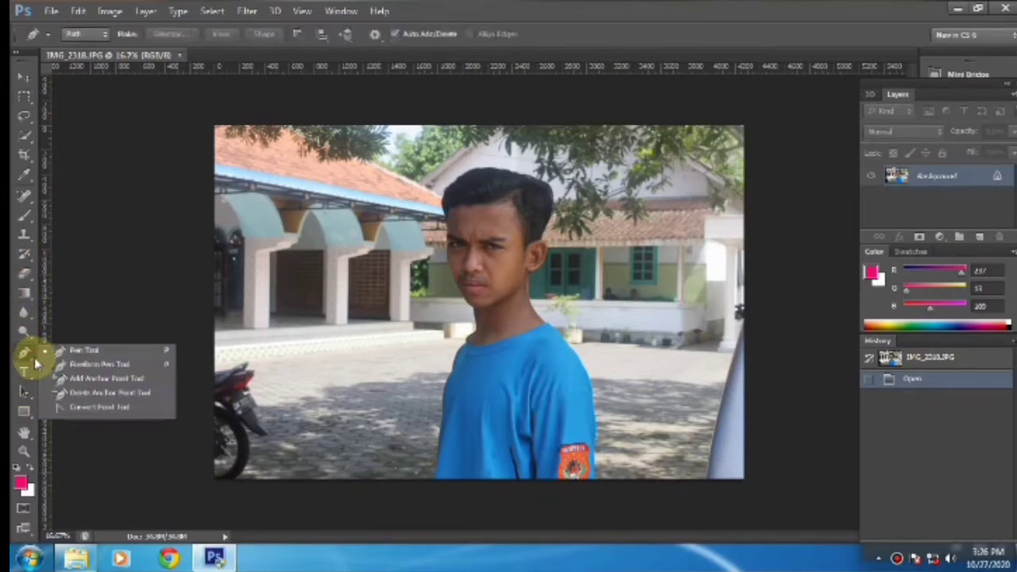
click(68, 358)
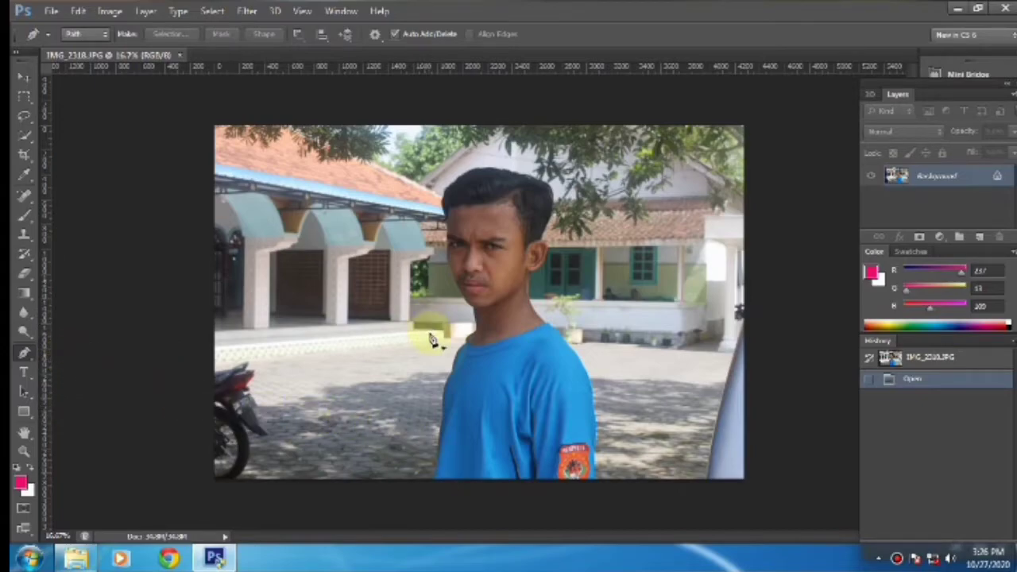
scroll(421, 491, up, 2)
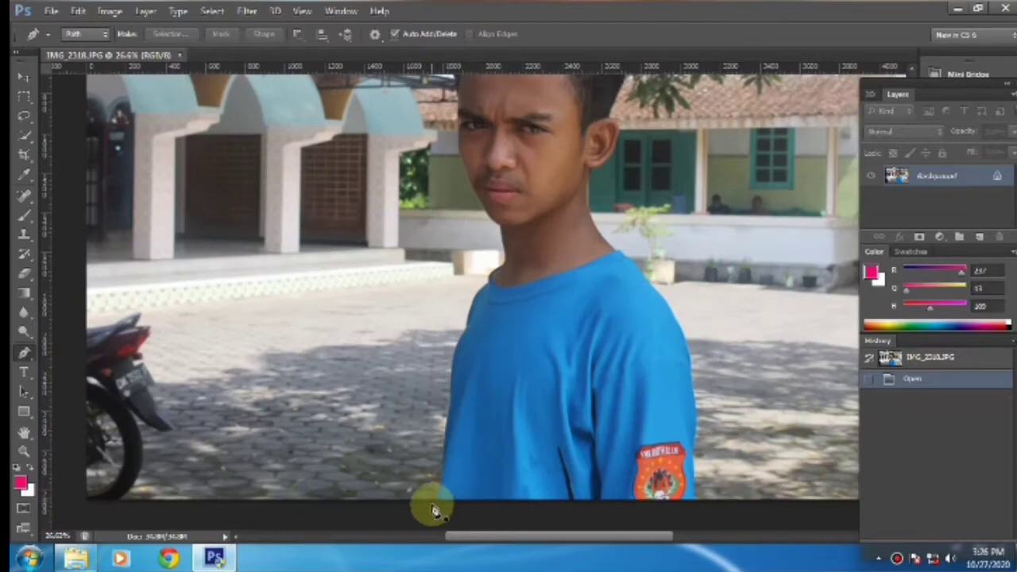
scroll(433, 509, down, 2)
scroll(429, 510, up, 3)
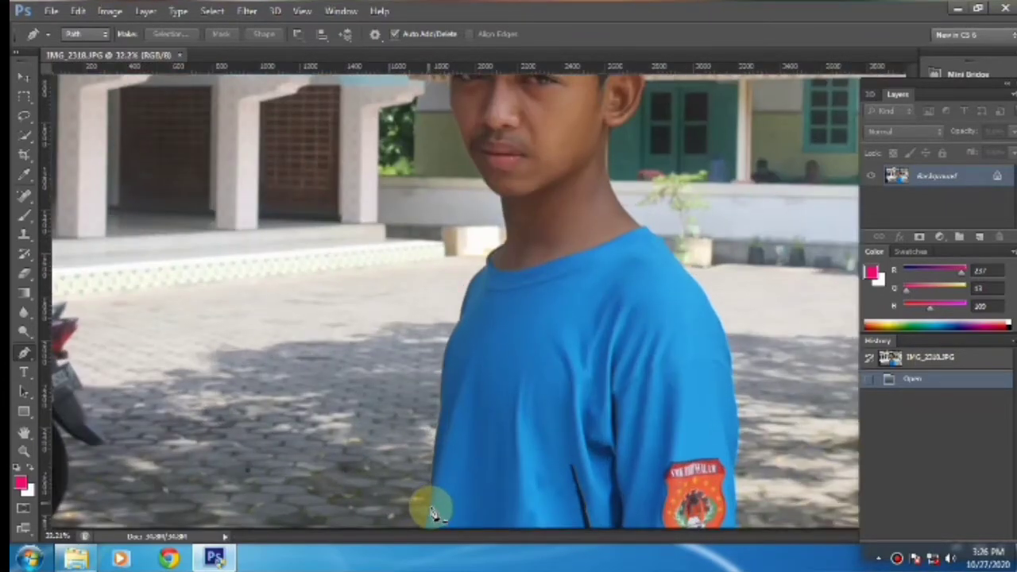
scroll(433, 510, up, 4)
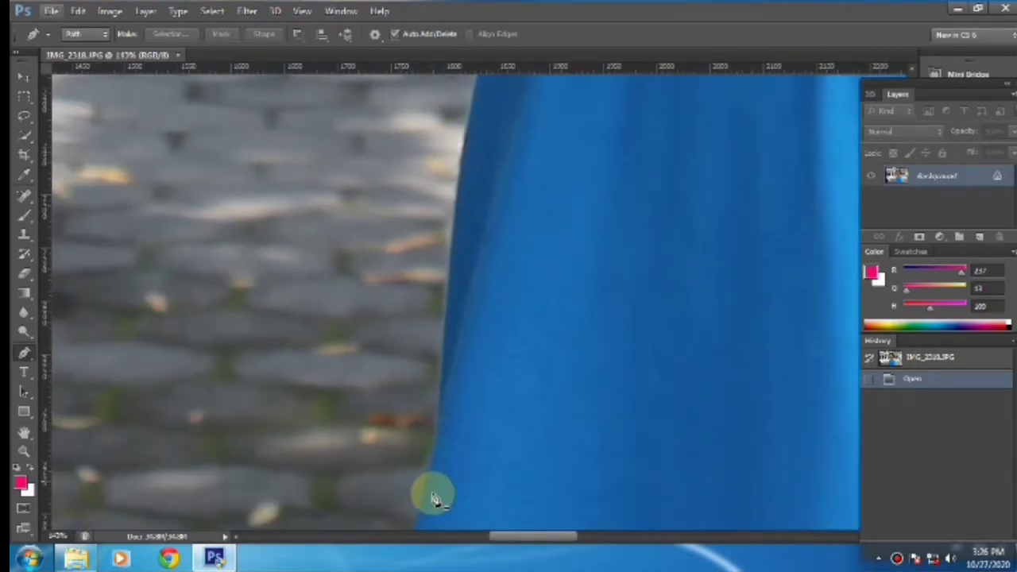
scroll(433, 499, down, 2)
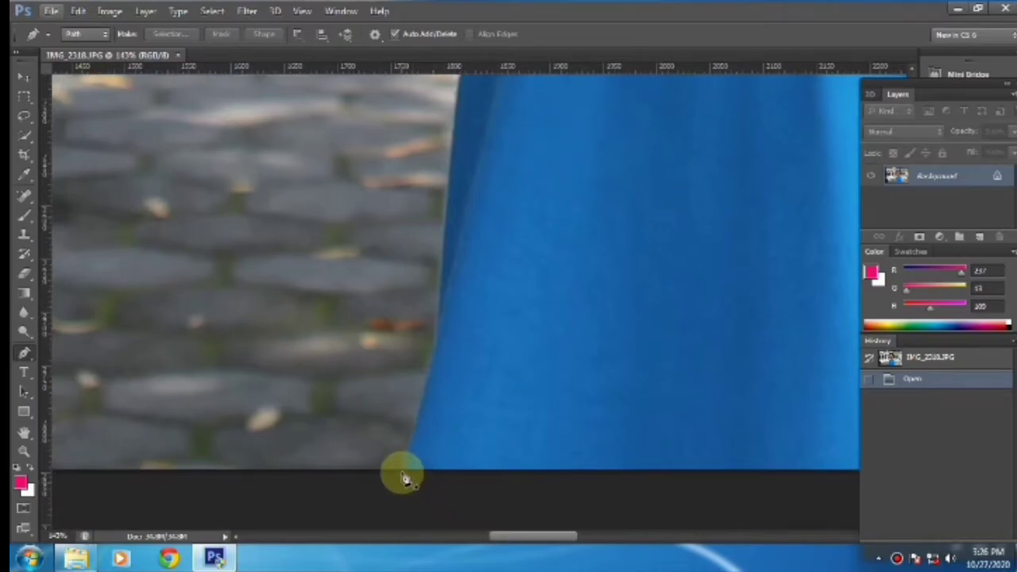
click(403, 474)
click(439, 340)
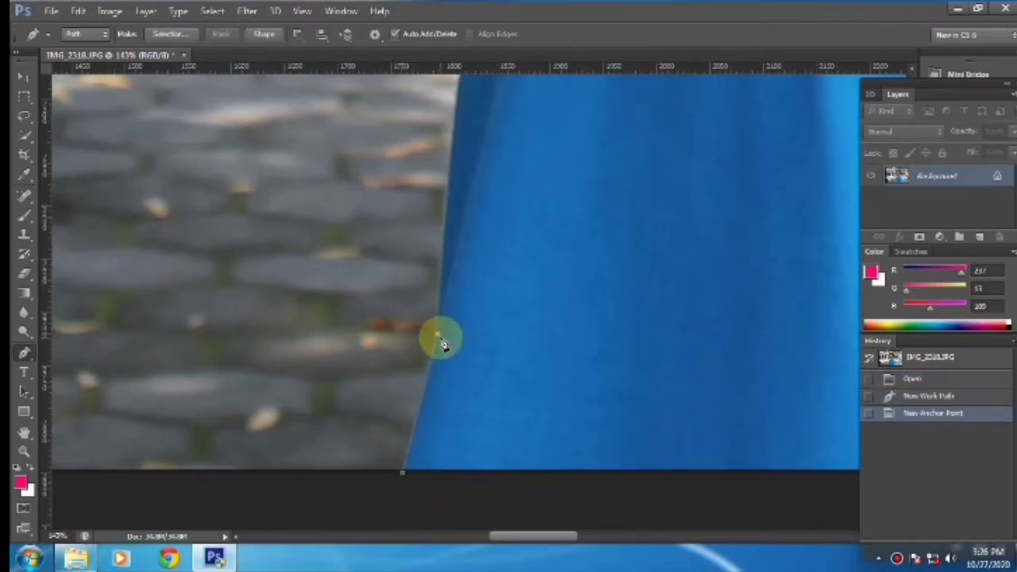
Step: Continue the path up the shirt's left side with anchor points along the sleeve edge to the fold below the shoulder
scroll(437, 330, up, 2)
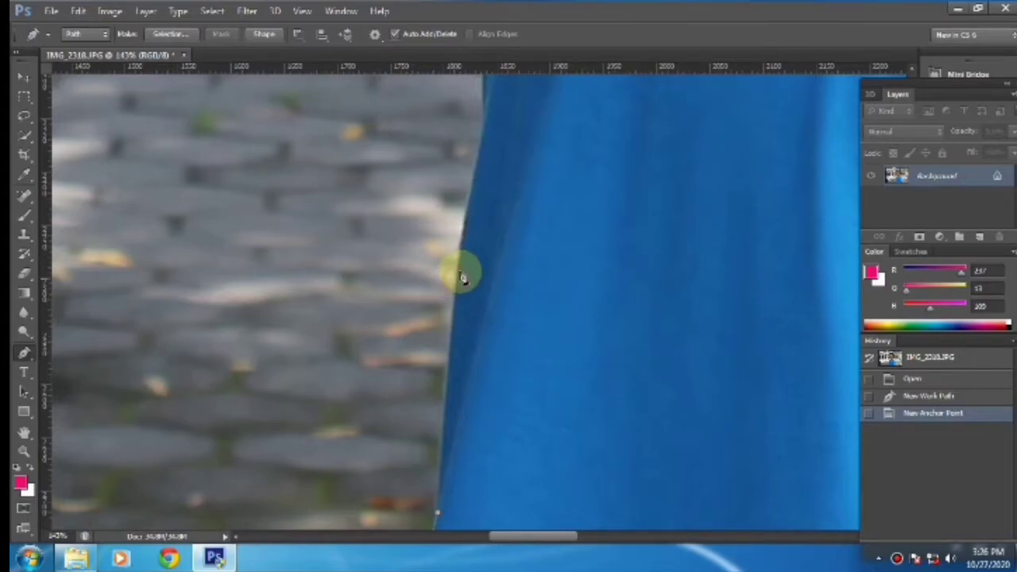
click(458, 278)
scroll(472, 278, up, 3)
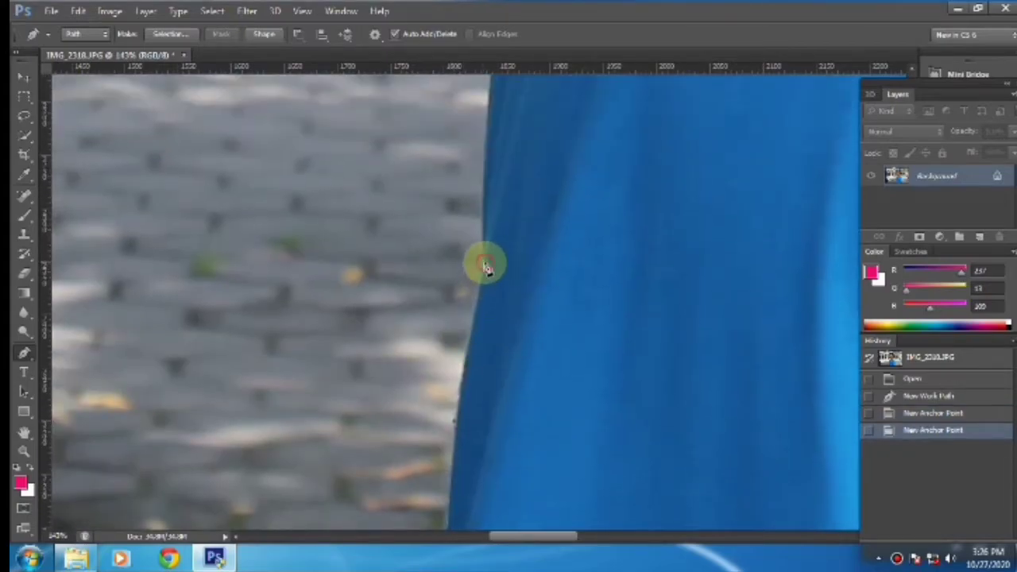
click(486, 266)
scroll(486, 274, up, 3)
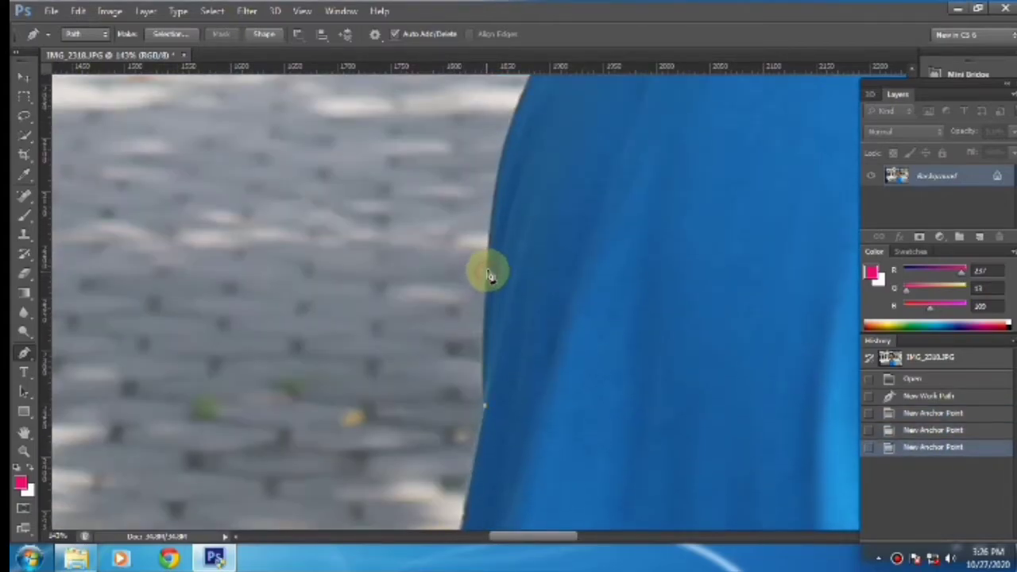
click(488, 275)
scroll(509, 274, up, 3)
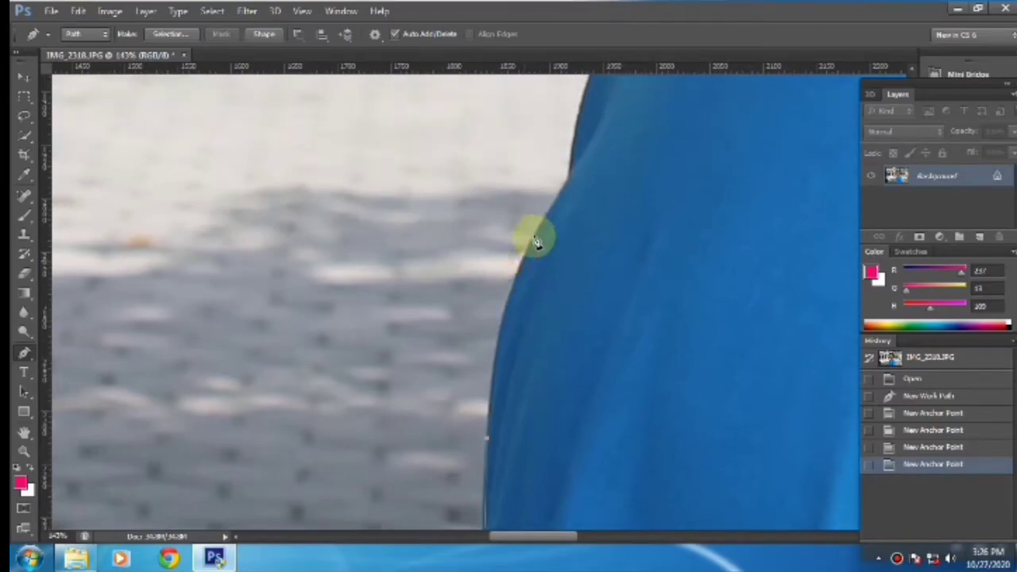
click(549, 216)
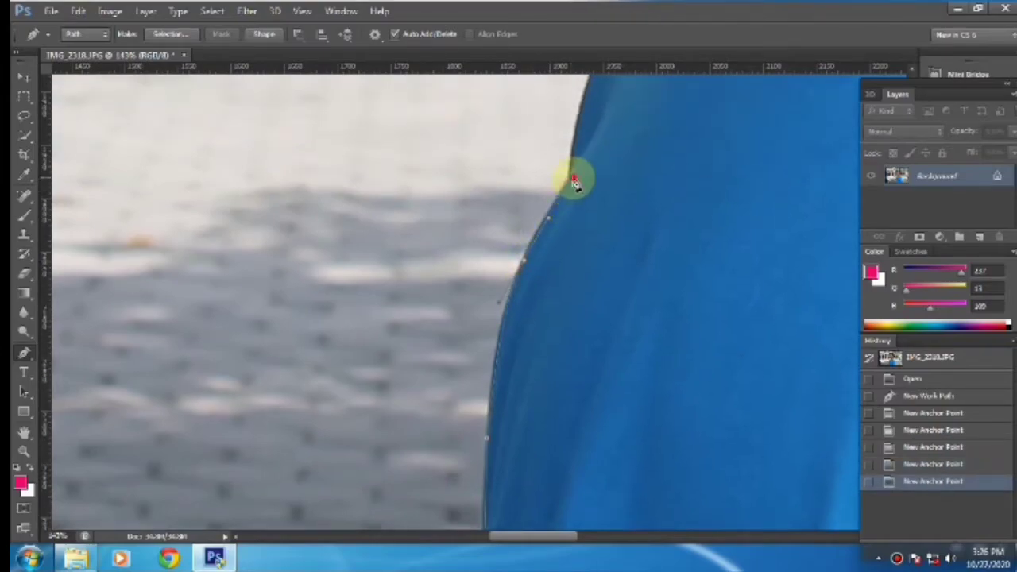
Step: Trace the left shoulder with curved segments to the base of the collar and make that last anchor a corner
scroll(583, 202, up, 3)
drag(607, 177, 634, 145)
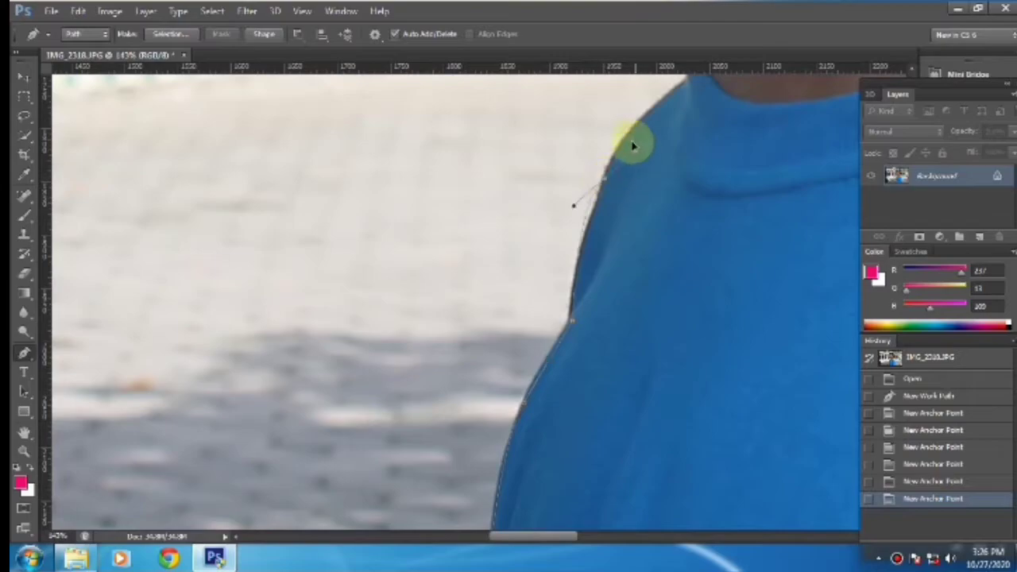
click(643, 146)
scroll(683, 159, up, 3)
drag(690, 184, 709, 176)
alt+click(688, 186)
Step: Curve the path along the collar's outer edge, drop the leading handle, and add an anchor where the collar meets the neck
scroll(692, 197, up, 3)
drag(749, 235, 824, 205)
alt+click(747, 240)
click(767, 226)
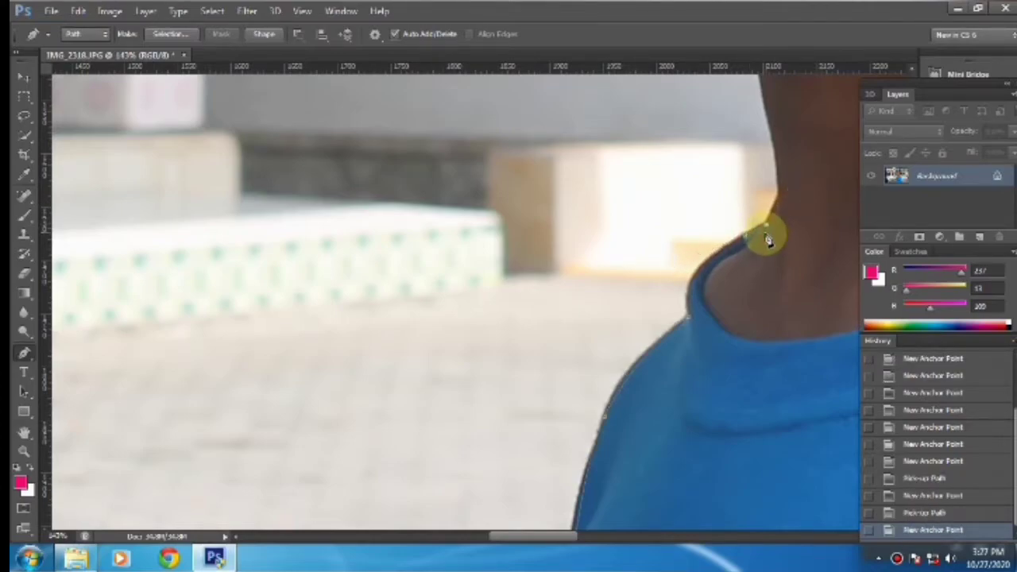
Step: Extend the path up the left side of the neck to the point where it meets the chin
scroll(744, 247, up, 2)
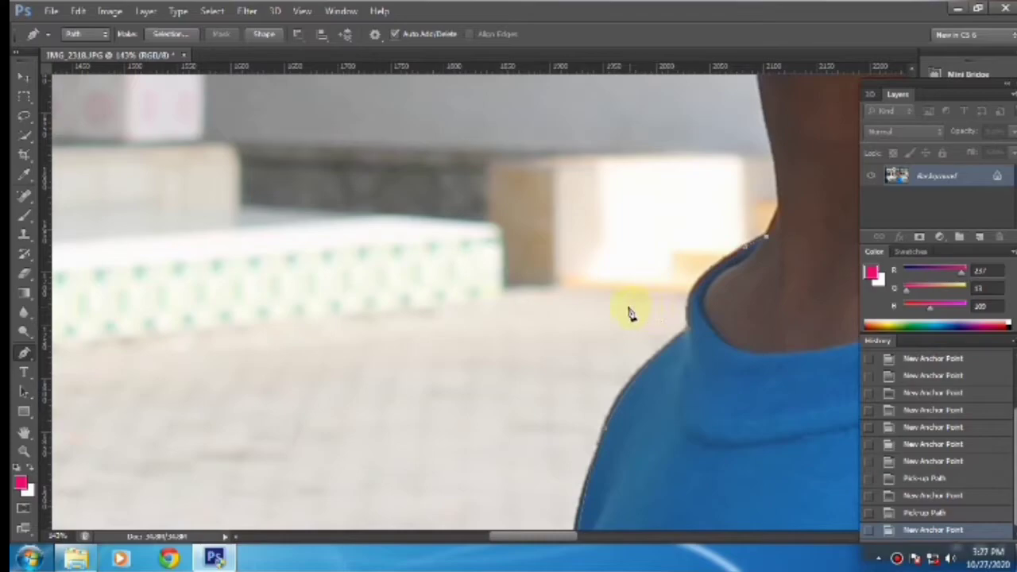
scroll(604, 316, up, 5)
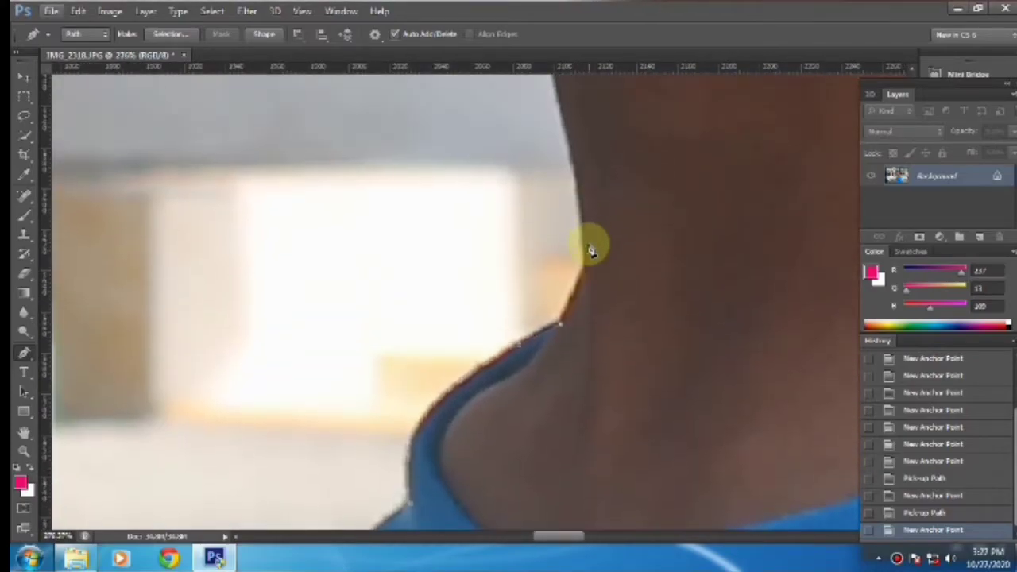
scroll(584, 266, up, 3)
click(557, 257)
scroll(547, 246, up, 5)
click(524, 230)
Step: Trace the chin and left jawline with closely spaced anchor points up to the cheek beside the nose
scroll(477, 246, up, 4)
click(381, 245)
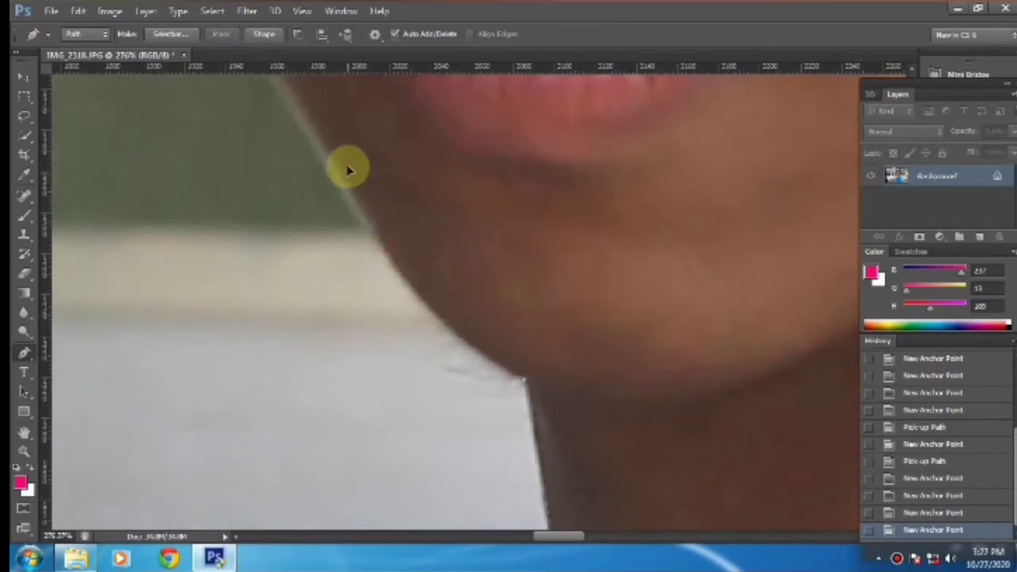
click(298, 145)
scroll(294, 147, down, 6)
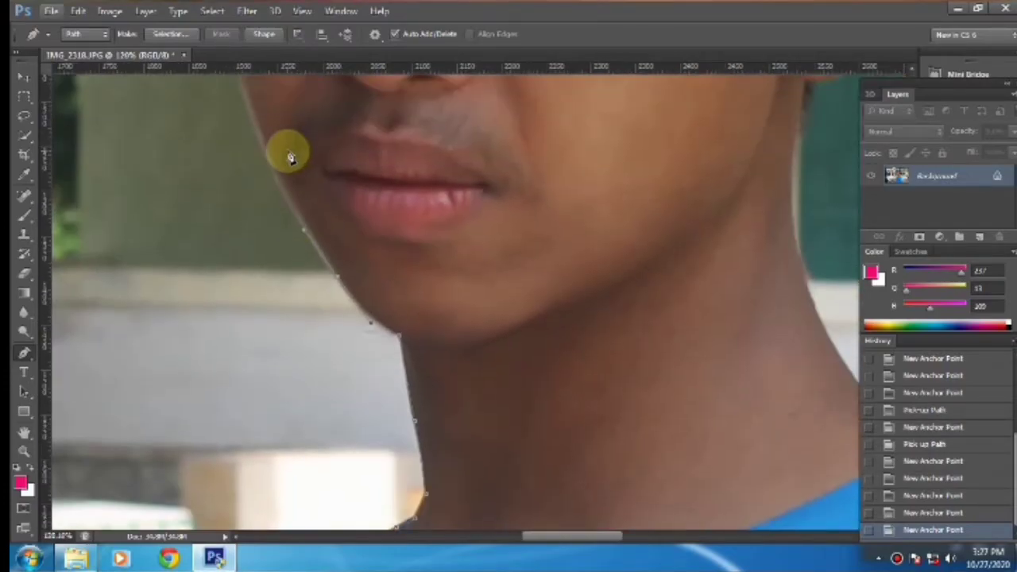
scroll(349, 253, up, 2)
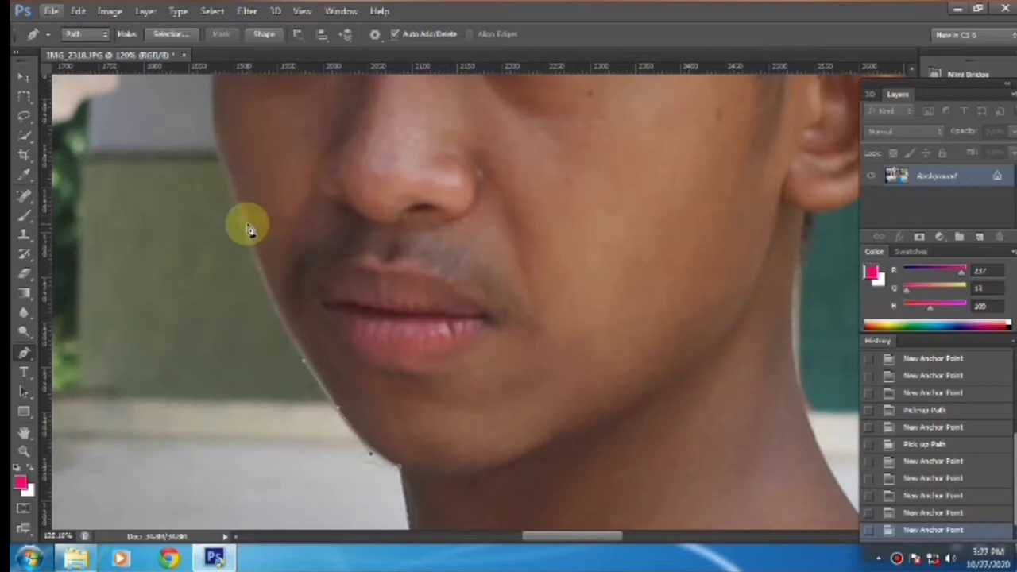
scroll(247, 231, up, 3)
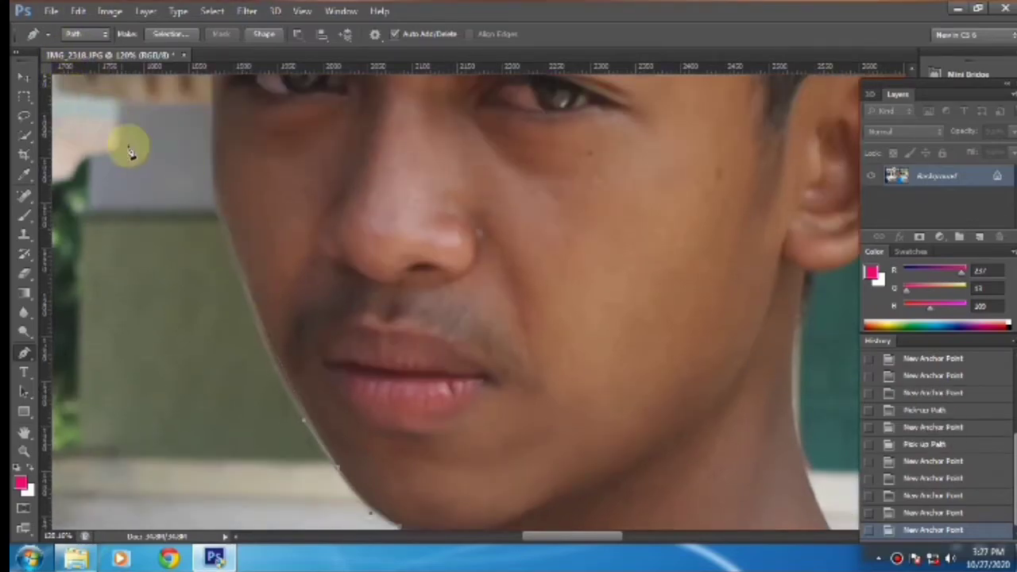
click(222, 232)
Step: Continue the path from the cheek past the eye and eyebrow, up the forehead to the front of the hair
scroll(213, 208, up, 3)
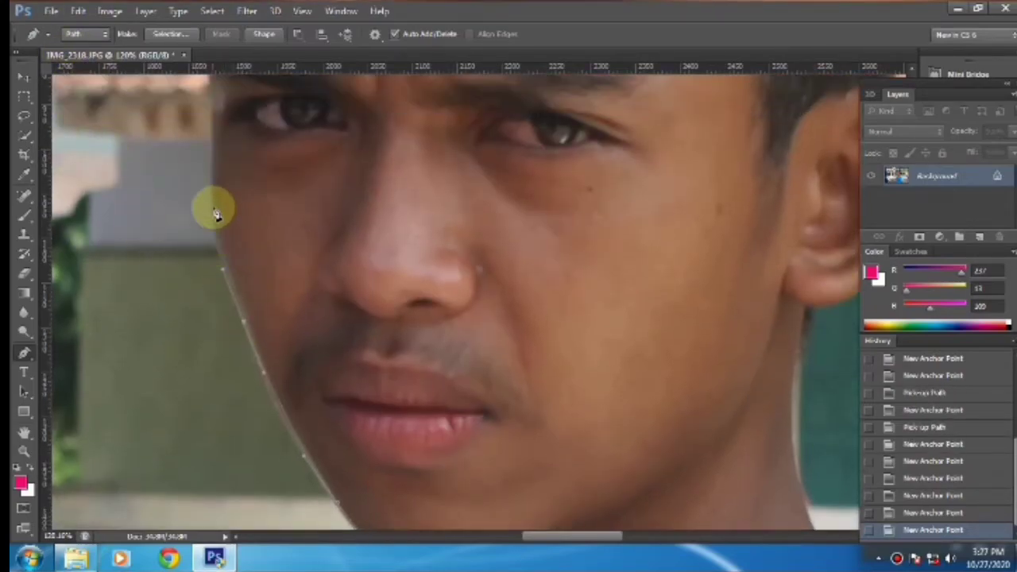
click(216, 159)
scroll(216, 159, up, 4)
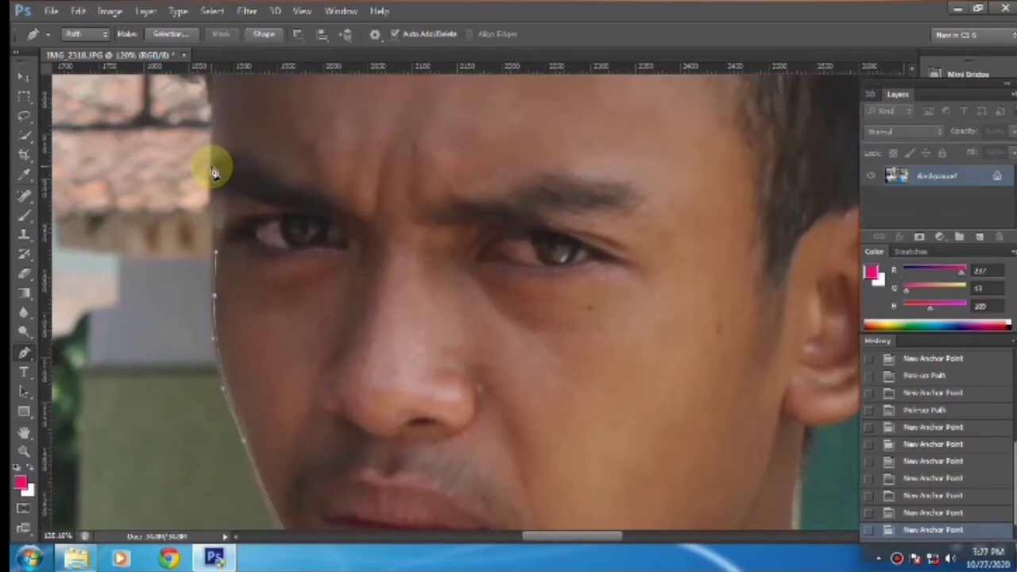
click(210, 169)
scroll(216, 166, up, 4)
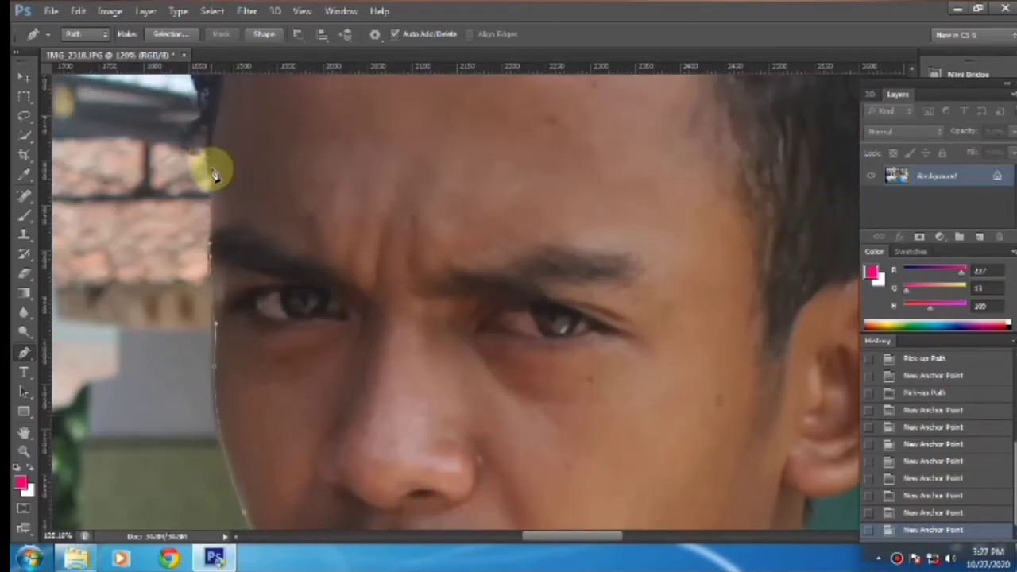
scroll(211, 195, up, 4)
click(199, 187)
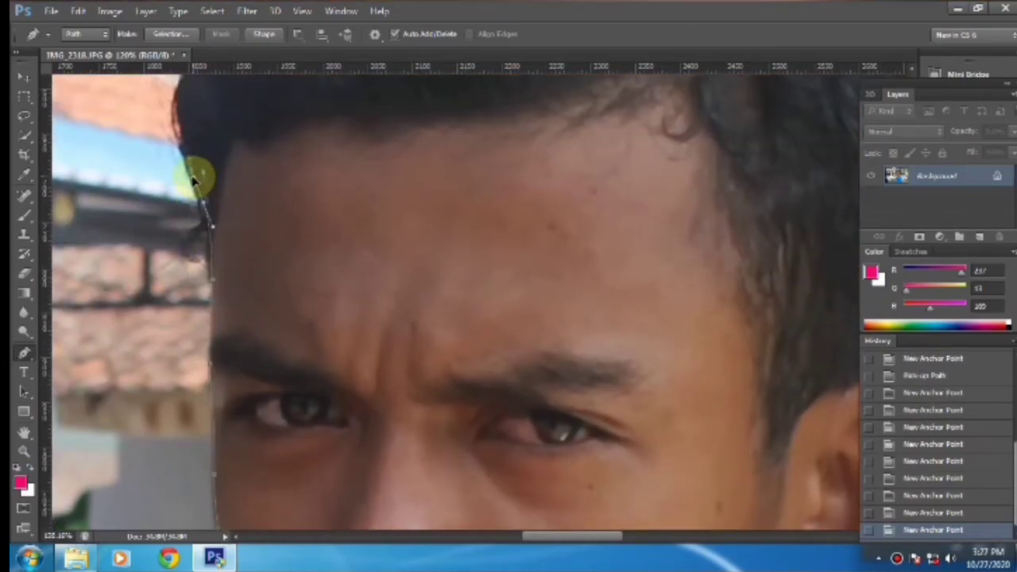
Step: Outline the front and top of the hair with curved path segments
scroll(183, 183, up, 3)
scroll(175, 191, up, 2)
drag(185, 182, 208, 139)
scroll(280, 151, up, 3)
drag(279, 138, 297, 117)
scroll(334, 157, up, 2)
drag(457, 125, 536, 122)
drag(681, 149, 711, 167)
Step: Curve the path over the crown and down the back of the hair to the top of the ear
scroll(681, 190, right, 4)
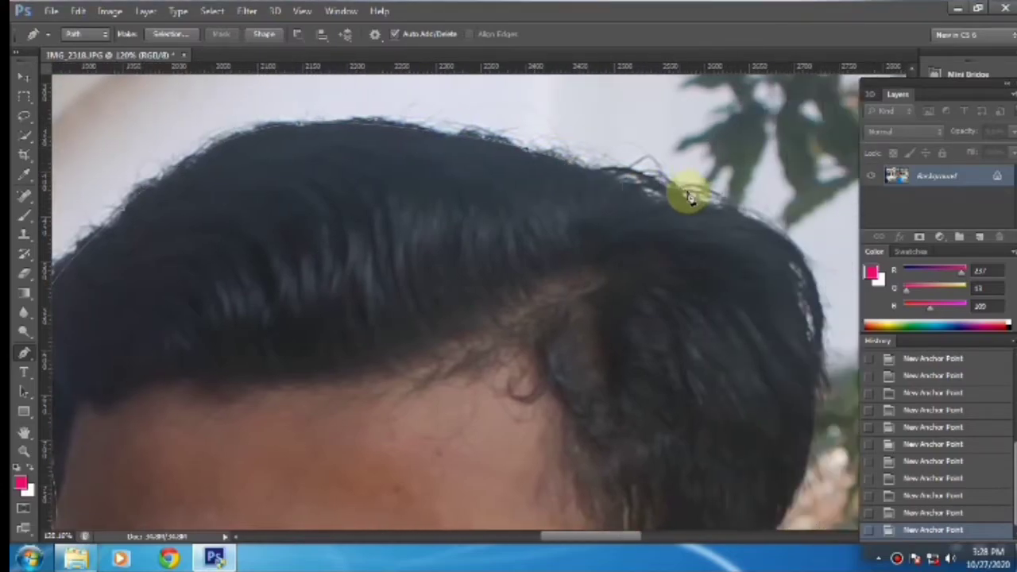
click(647, 200)
scroll(581, 261, down, 1)
scroll(654, 246, right, 3)
drag(655, 249, 687, 295)
drag(686, 371, 600, 453)
scroll(682, 423, down, 3)
scroll(612, 492, down, 3)
click(603, 450)
Step: Trace the ear's outer rim and earlobe with anchor points, ending where the lobe meets the neck
scroll(602, 450, down, 3)
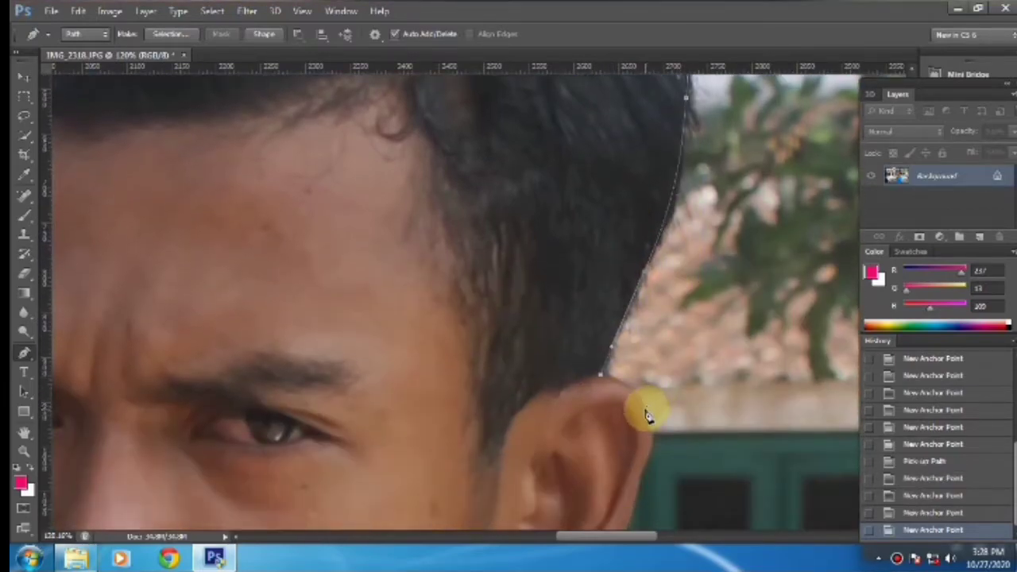
click(649, 442)
scroll(647, 429, down, 3)
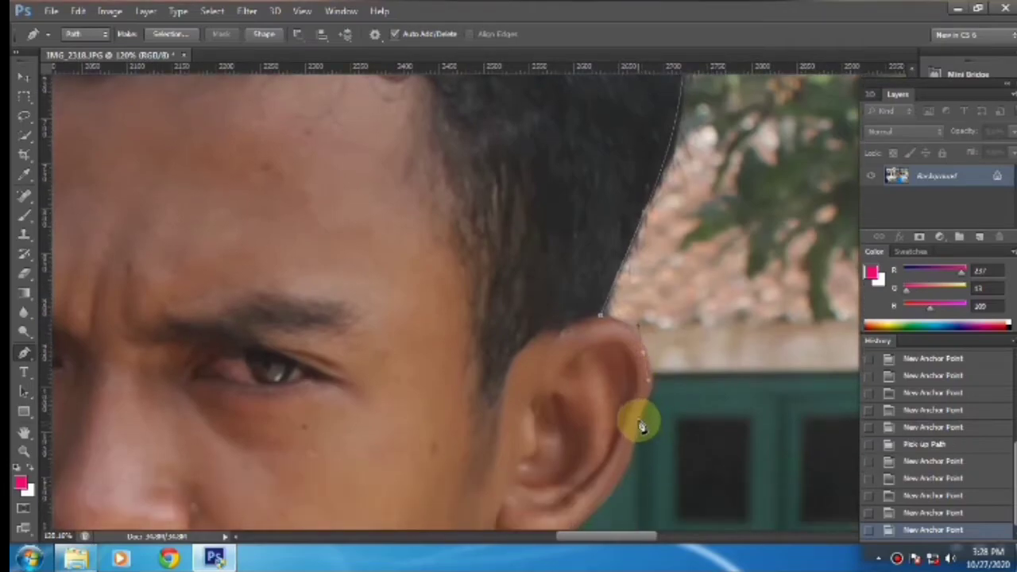
scroll(627, 463, down, 3)
click(588, 432)
click(563, 448)
click(532, 460)
click(516, 460)
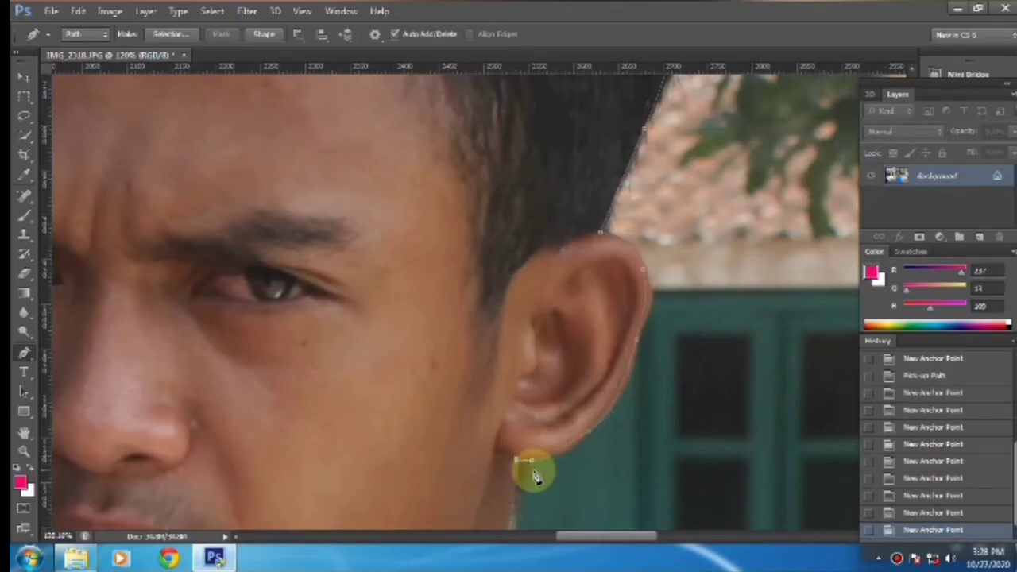
Step: Continue the path from the earlobe down the back of the neck to the tip of the shirt collar
scroll(533, 472, down, 3)
click(506, 463)
scroll(508, 469, down, 5)
drag(511, 454, 521, 480)
scroll(522, 482, down, 7)
drag(594, 451, 639, 503)
click(640, 500)
click(653, 498)
Step: Trace the short collar edge with anchor points down to the start of the shoulder
scroll(656, 494, down, 3)
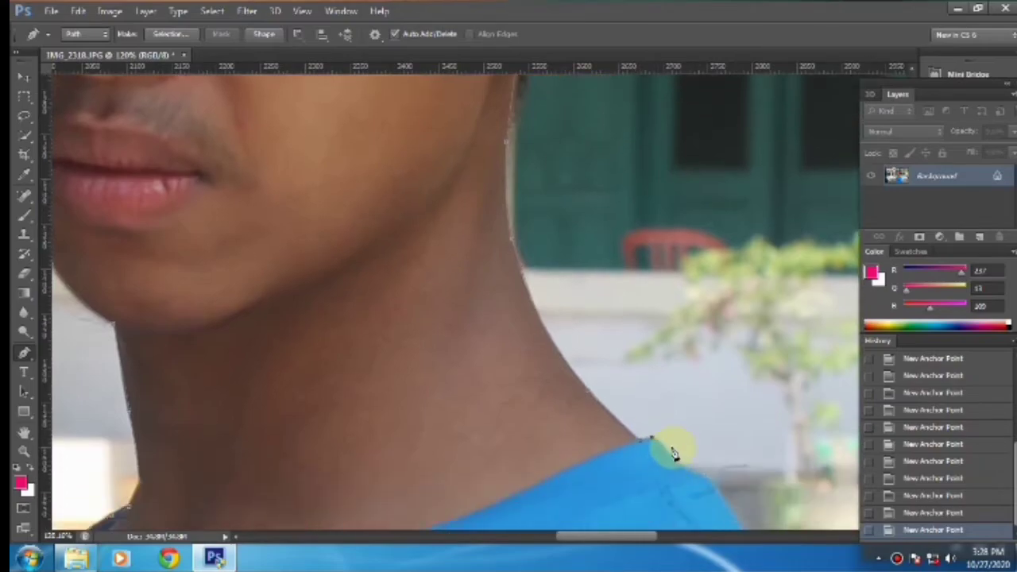
click(708, 477)
scroll(720, 476, down, 2)
click(727, 476)
click(740, 481)
scroll(751, 482, down, 3)
scroll(795, 402, down, 3)
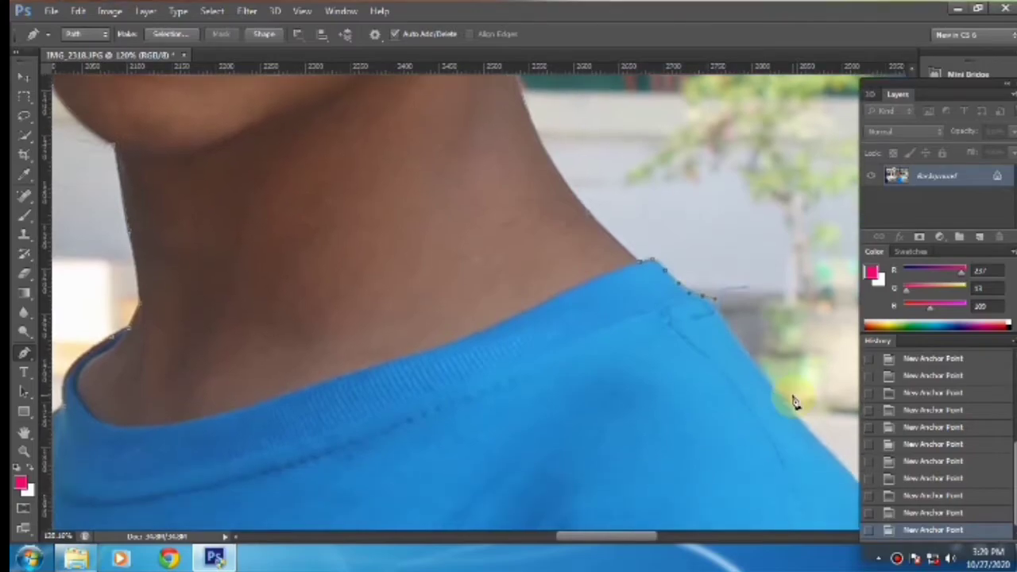
Step: Extend the path along the blue shirt's sloping shoulder to the upper sleeve
scroll(772, 411, right, 5)
click(686, 428)
scroll(710, 468, down, 4)
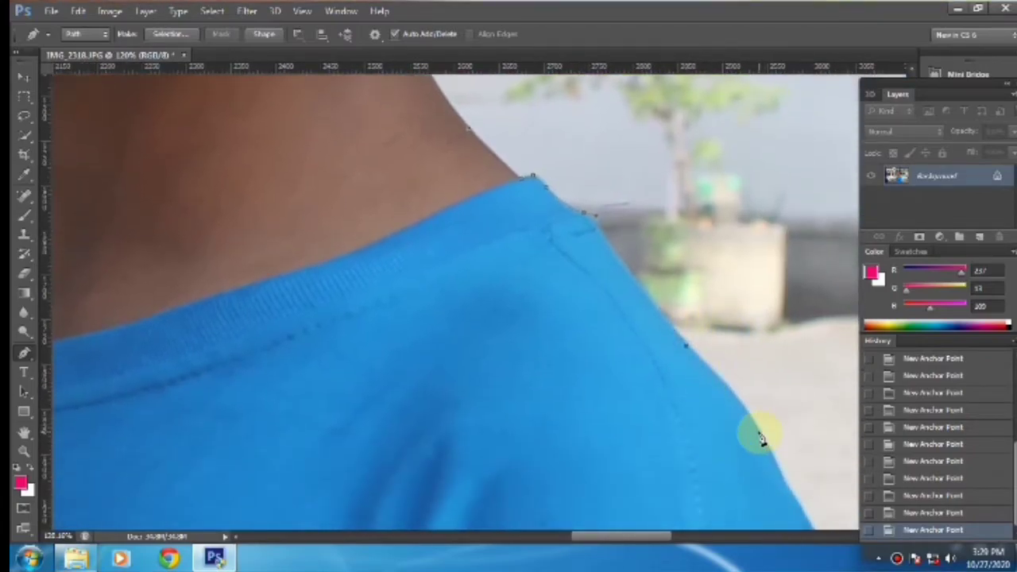
click(759, 434)
scroll(762, 440, down, 3)
scroll(758, 445, right, 6)
scroll(757, 448, right, 1)
click(620, 418)
scroll(624, 421, down, 3)
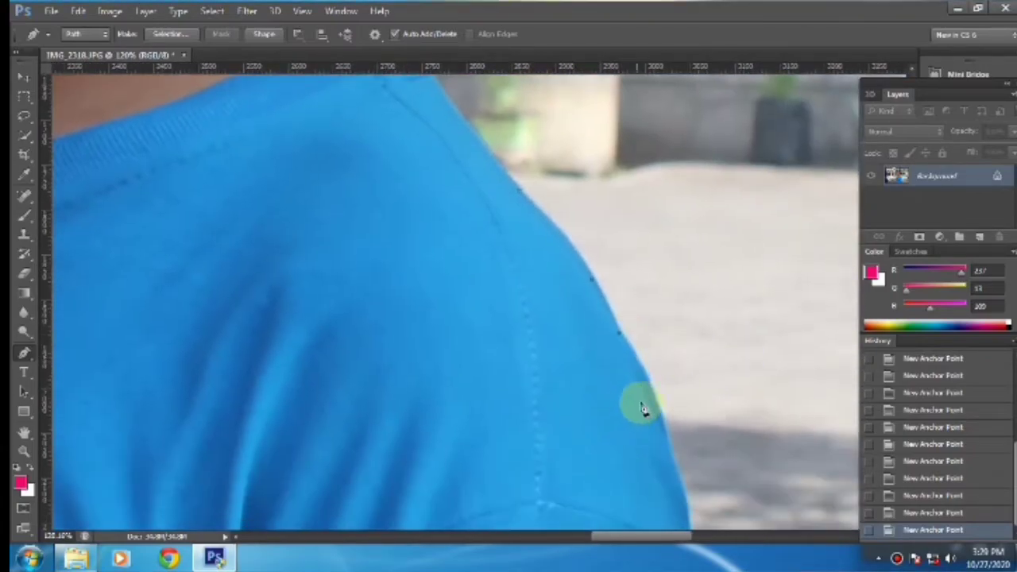
Step: Curve the path around the outer upper sleeve and past the sleeve seam, removing the outgoing handles at the curved anchors
drag(664, 434, 664, 472)
alt+click(664, 435)
scroll(667, 433, down, 3)
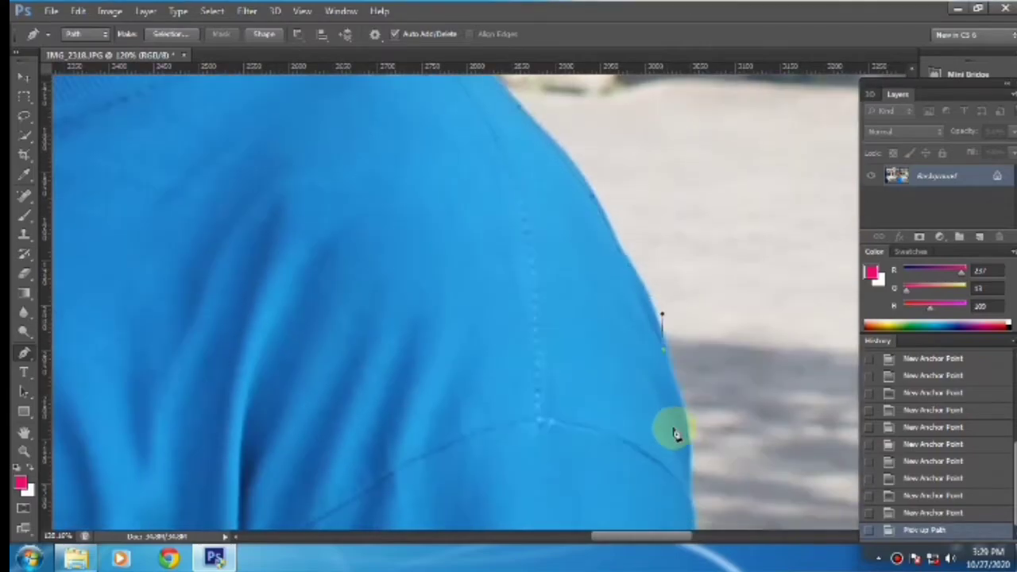
click(685, 416)
scroll(685, 424, down, 3)
click(689, 428)
alt+click(689, 423)
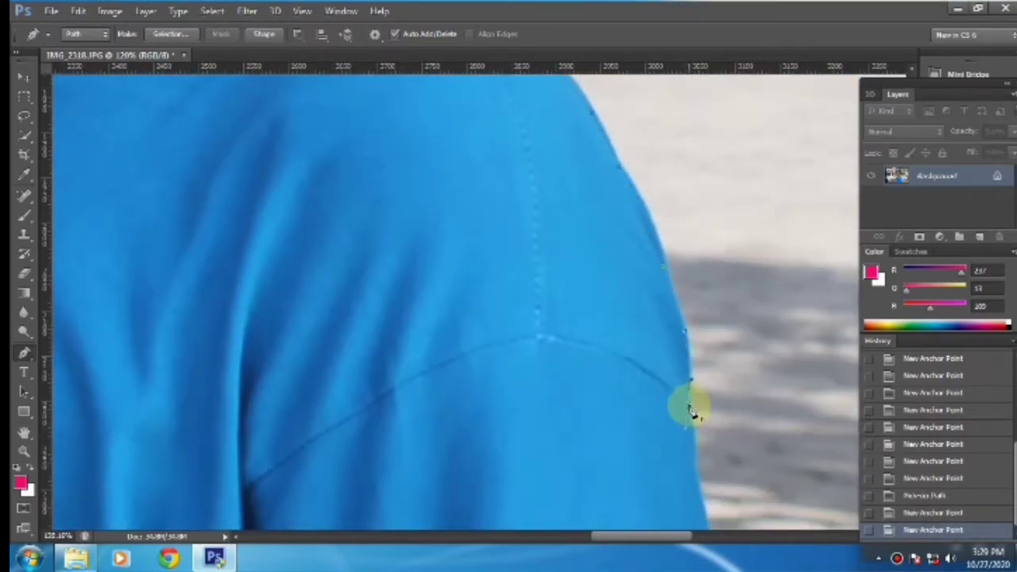
scroll(690, 410, down, 1)
click(697, 421)
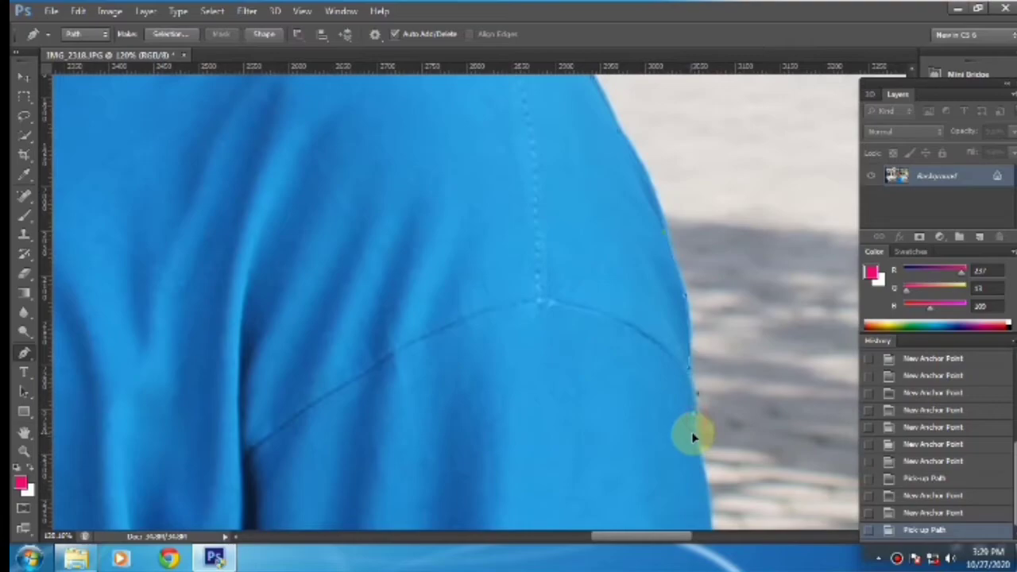
Step: Trace the outer sleeve edge beside the school badge down to the photo's lower border
click(707, 477)
scroll(706, 471, down, 5)
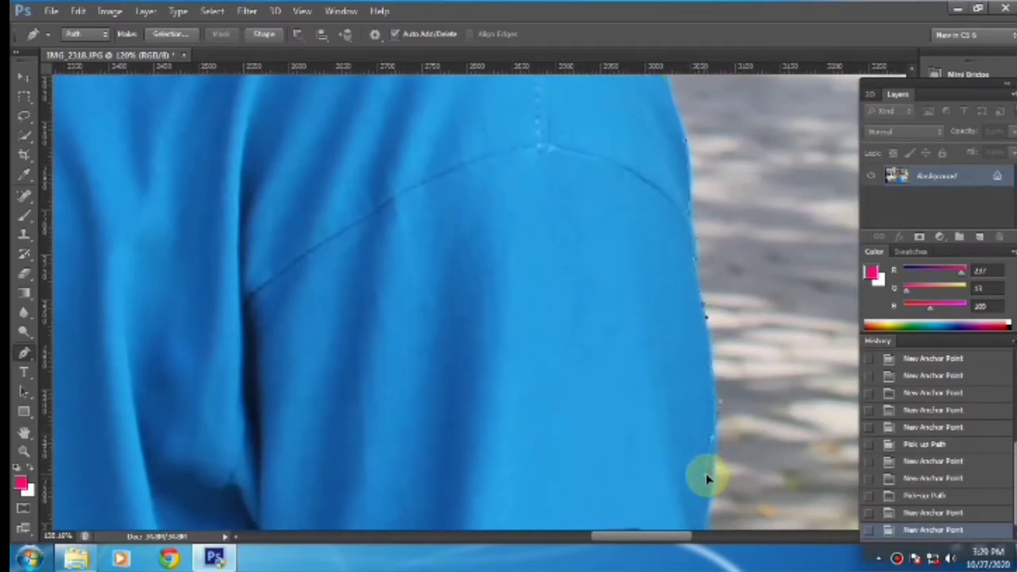
click(712, 476)
scroll(711, 469, down, 3)
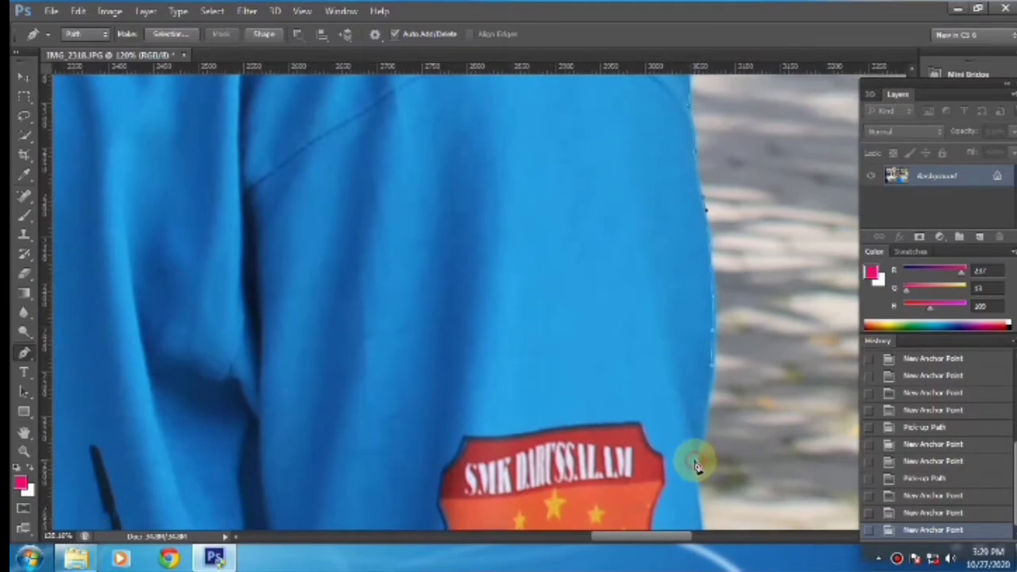
click(696, 462)
scroll(699, 464, down, 4)
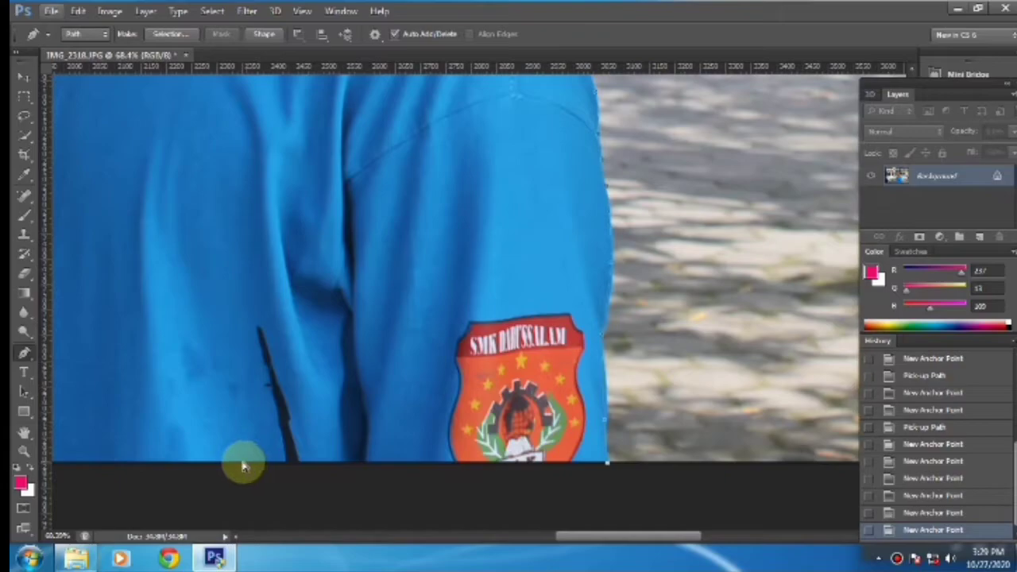
Step: Close the path along the photo's lower border at the starting anchor point by the opposite edge of the shirt
scroll(245, 469, left, 3)
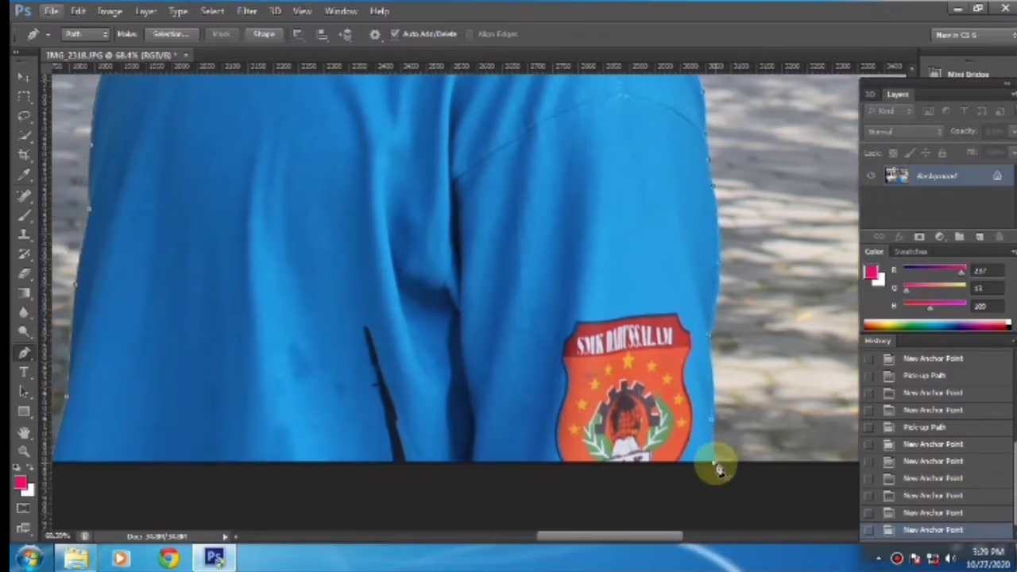
scroll(565, 469, left, 4)
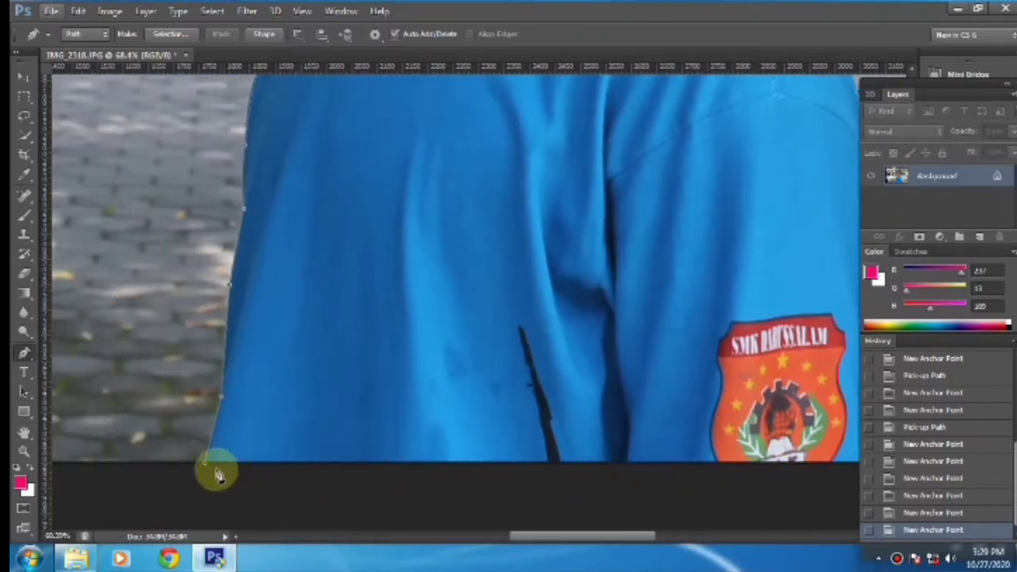
click(208, 469)
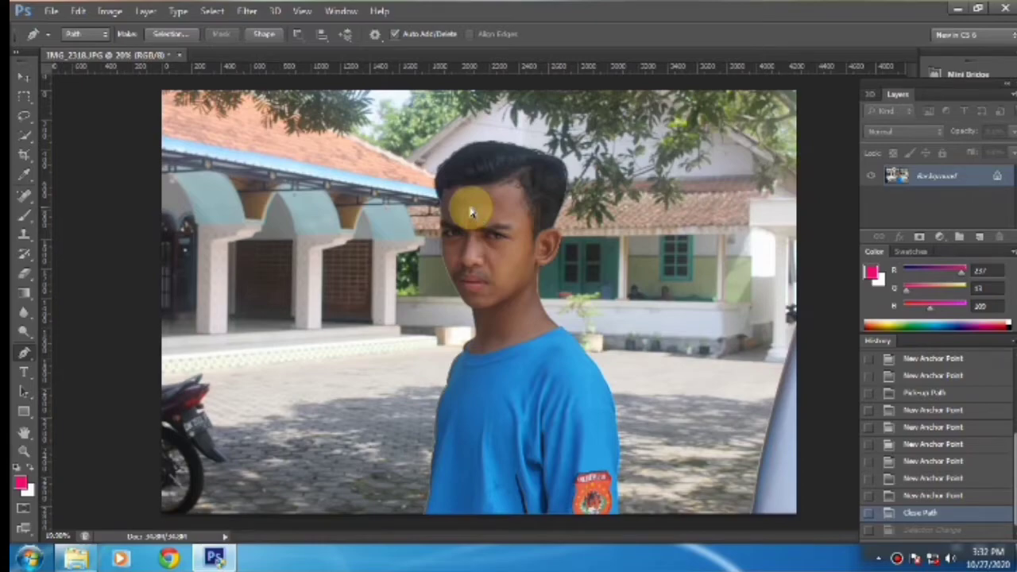
Step: Restore the selection of the area around the man and convert the Background to a regular layer named Layer 0
key(ctrl+z)
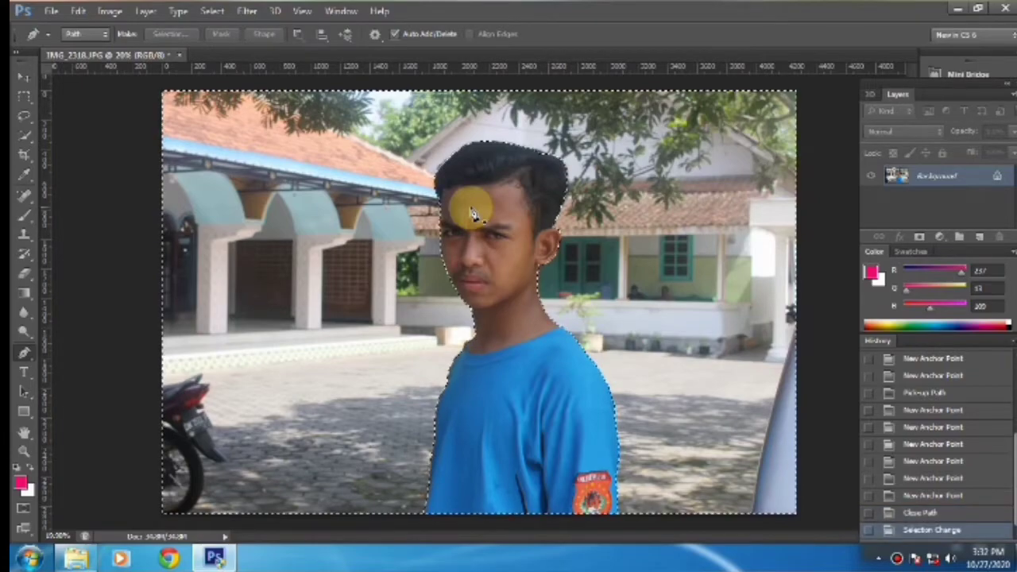
double_click(1000, 181)
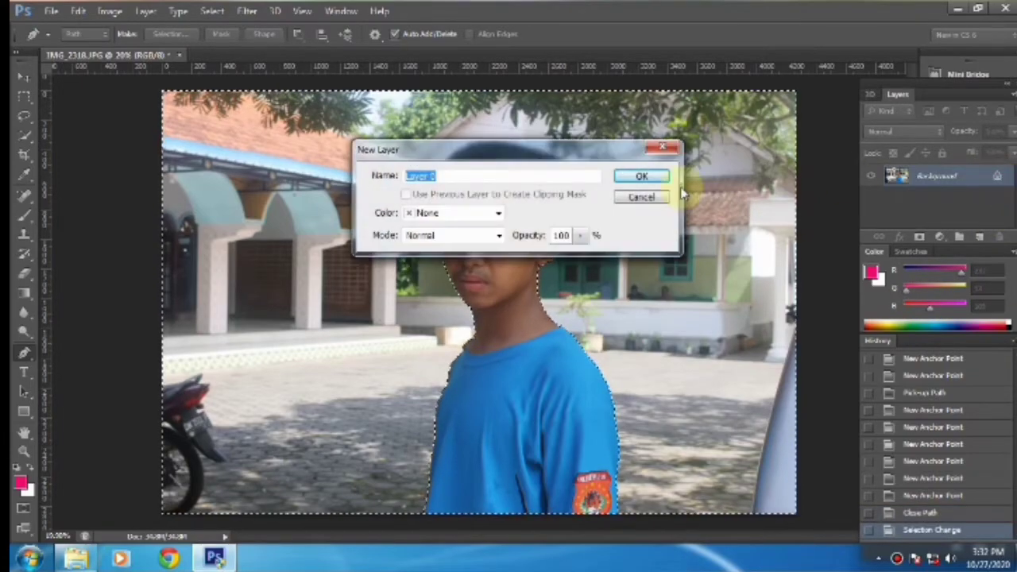
click(640, 176)
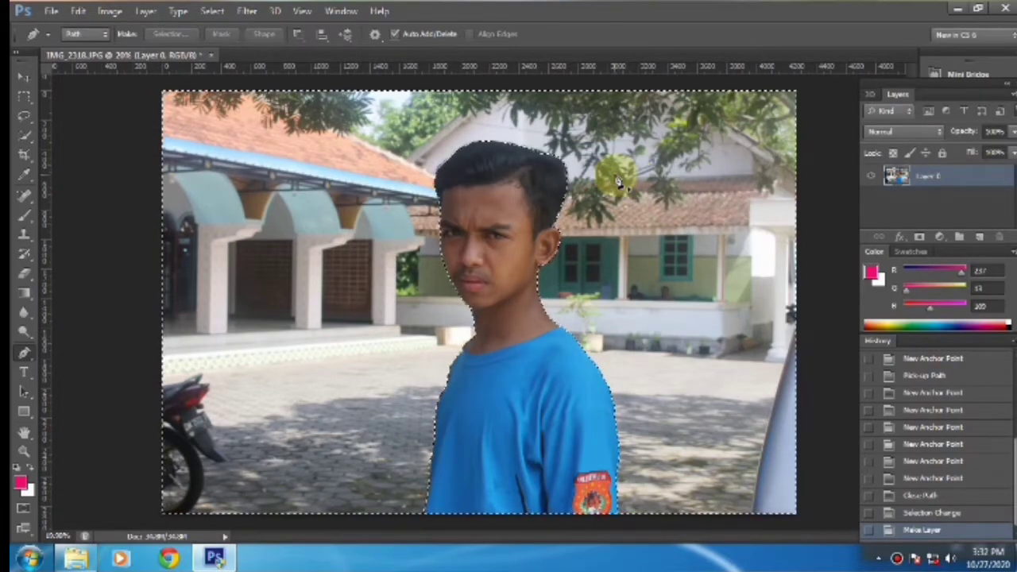
Step: Delete the selected background around the man and clear the selection
key(Delete)
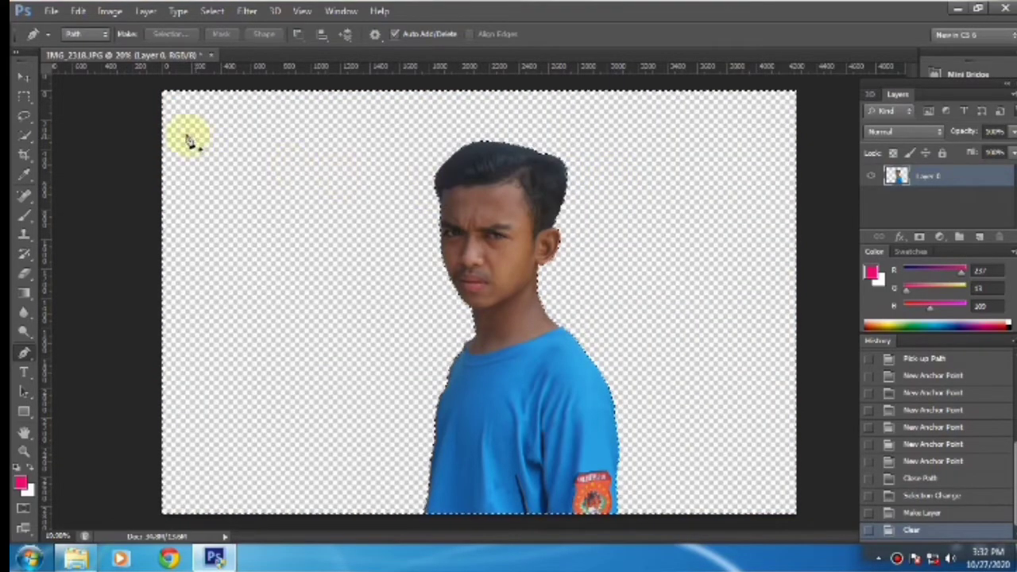
click(23, 390)
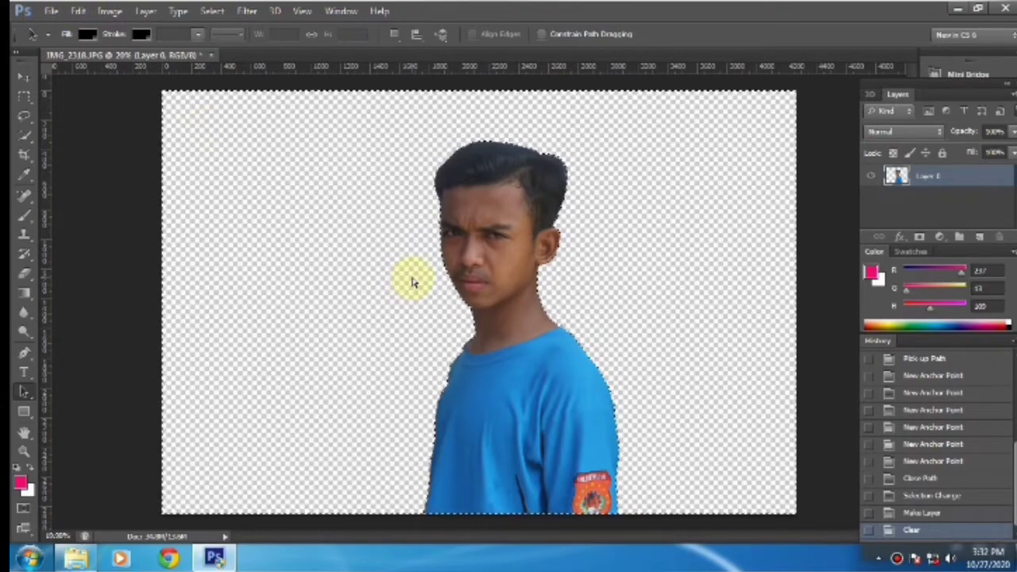
key(ctrl+d)
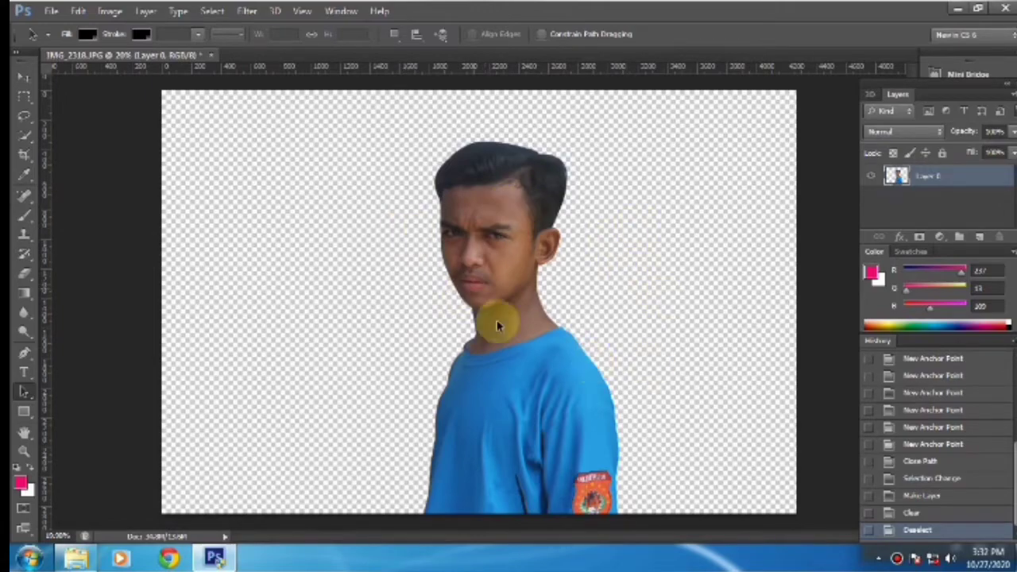
Step: Open the images (11) JPEG from the Desktop and dock its window as a tab
click(50, 12)
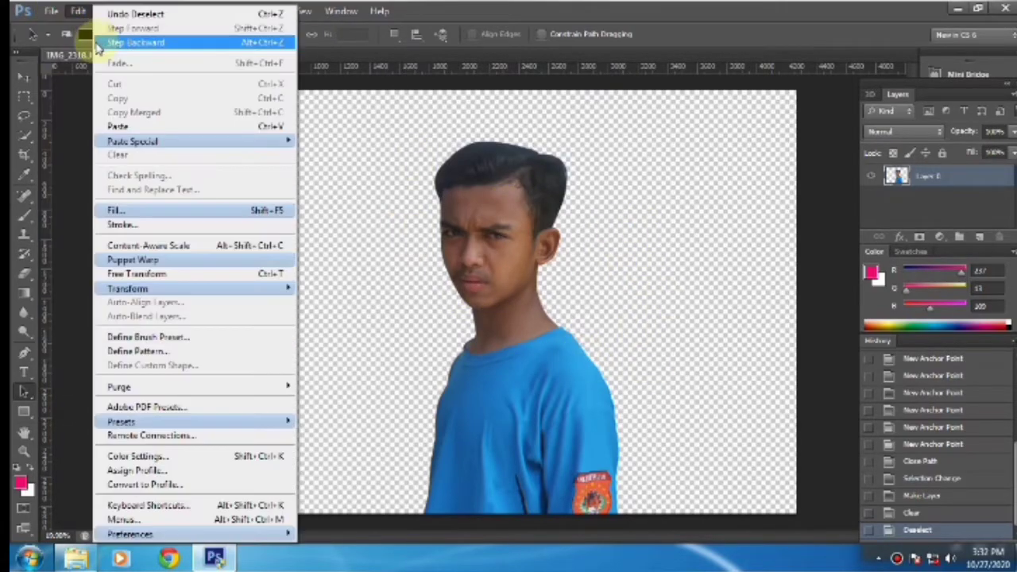
click(66, 41)
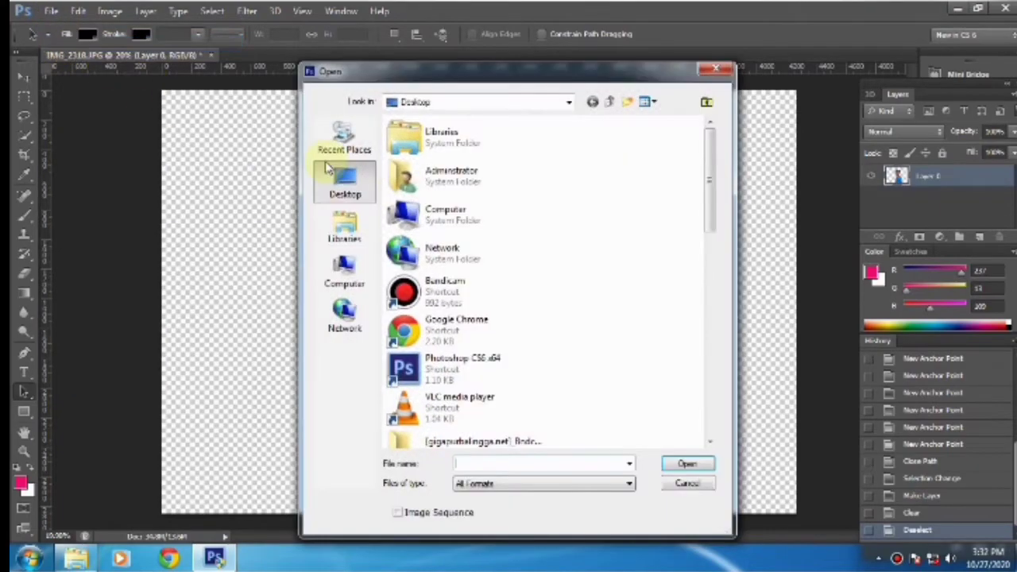
drag(712, 228, 705, 390)
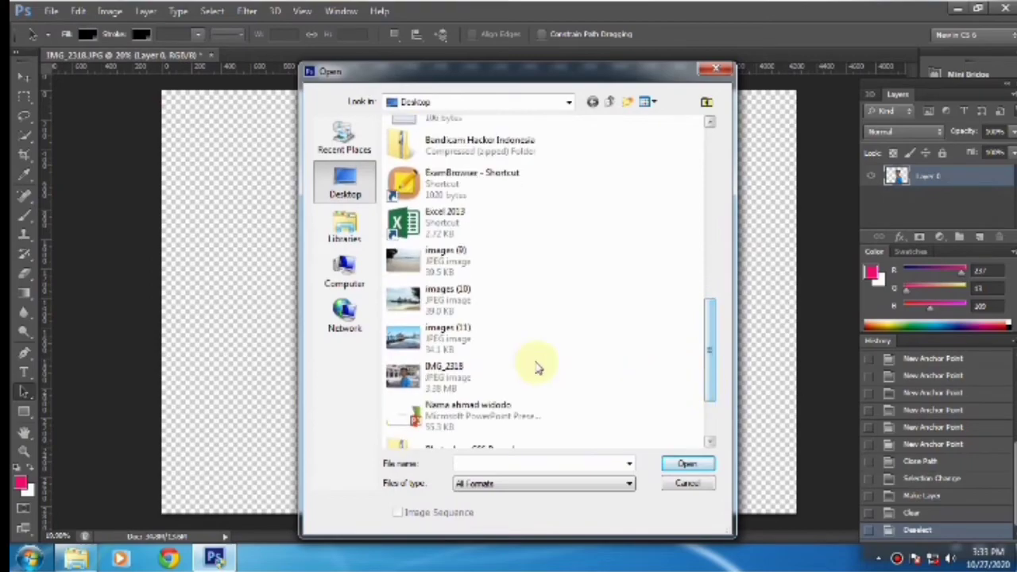
click(454, 341)
click(687, 464)
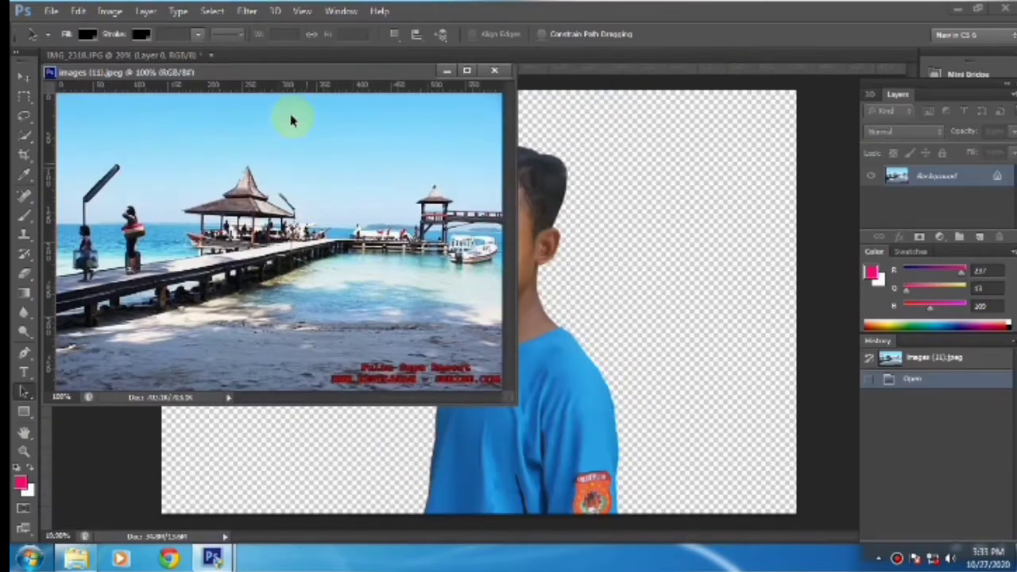
drag(284, 73, 447, 64)
Step: Move the cut-out man from IMG_2318 into the images (11) beach photo as a new layer
click(190, 56)
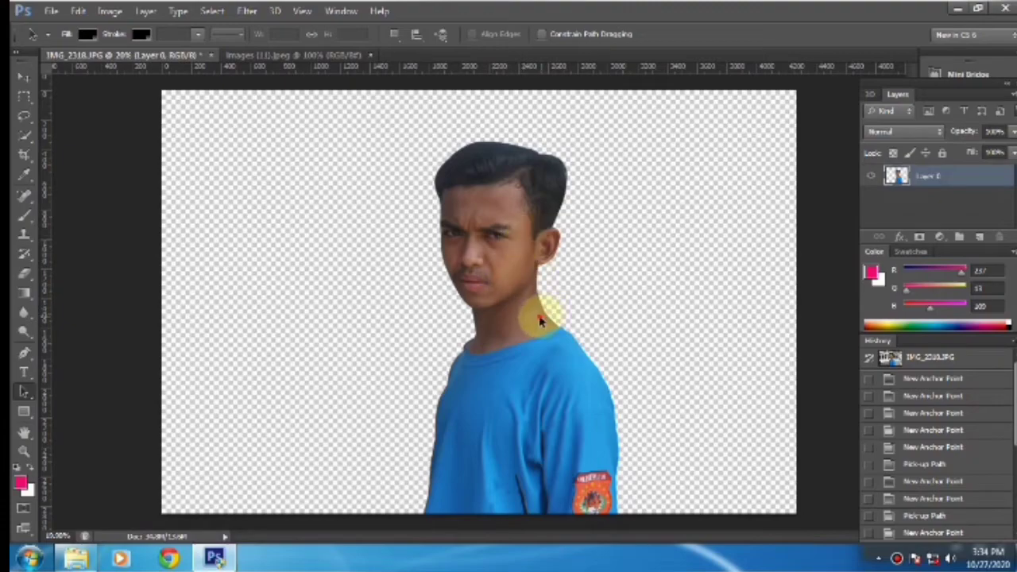
click(25, 77)
drag(515, 284, 561, 354)
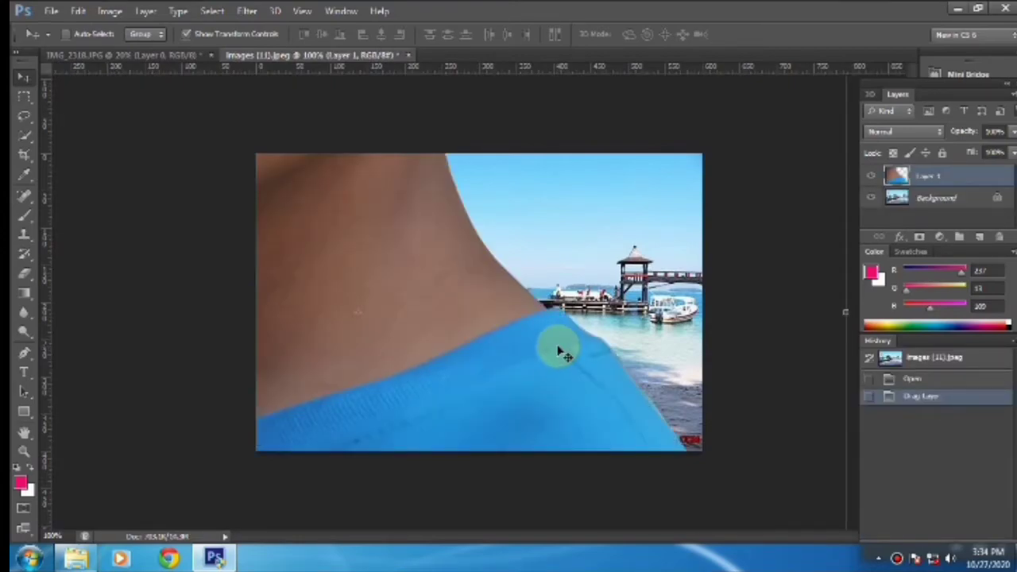
Step: Scale the man's layer down to about 13% so that he fits inside the beach photo
scroll(559, 362, down, 3)
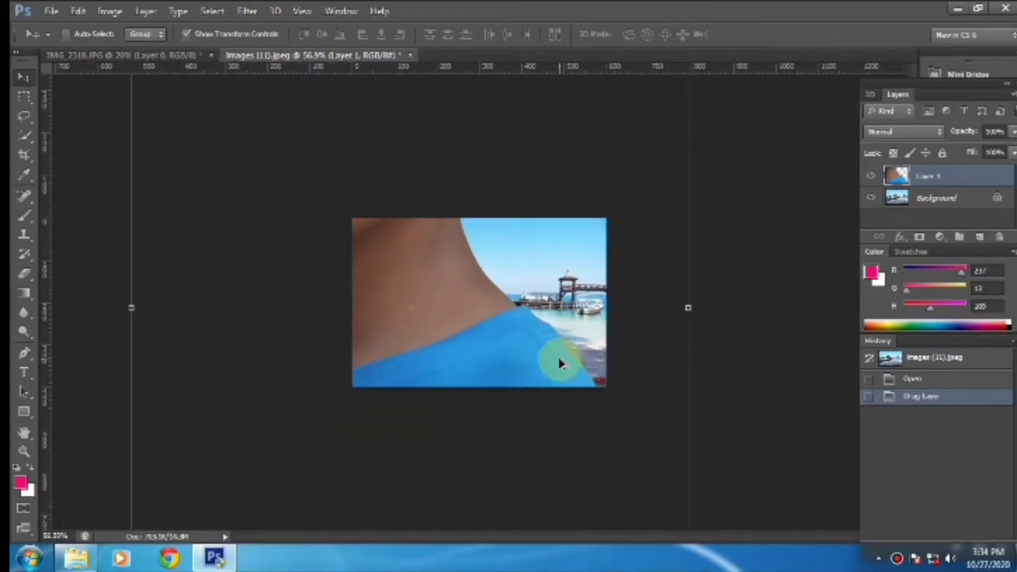
scroll(559, 362, down, 6)
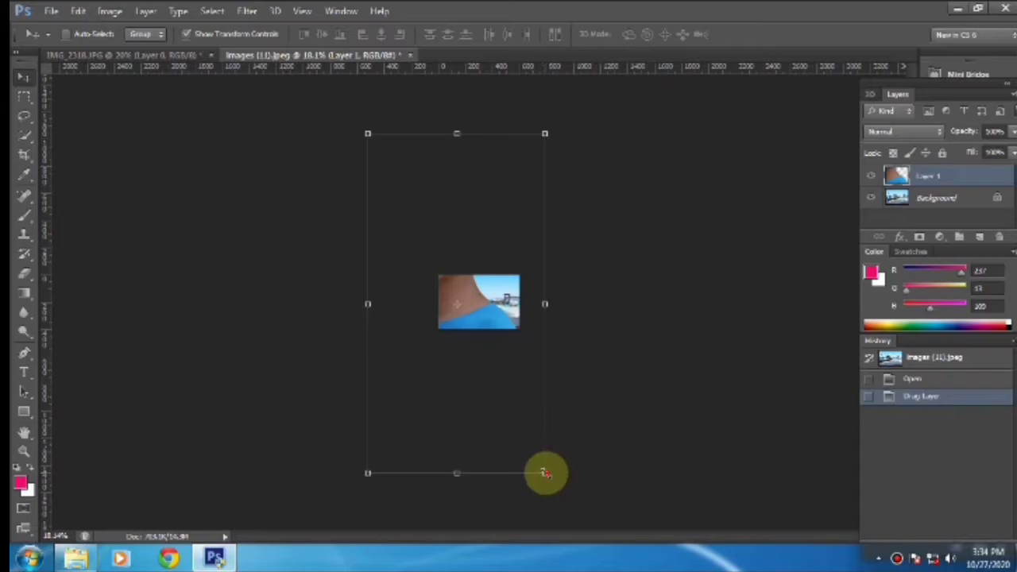
click(545, 474)
scroll(522, 364, down, 1)
scroll(481, 331, up, 3)
scroll(477, 348, down, 1)
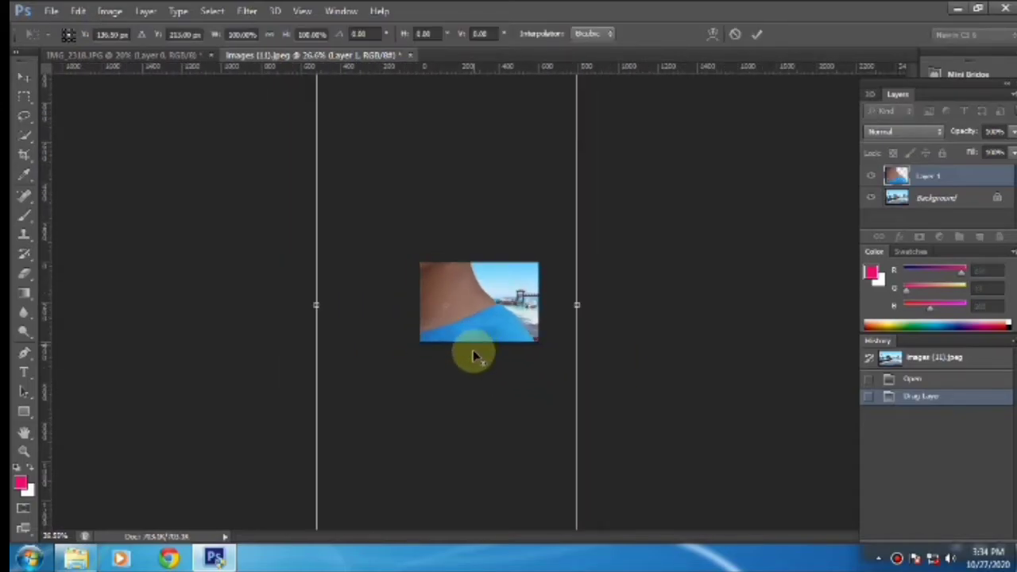
scroll(475, 350, down, 2)
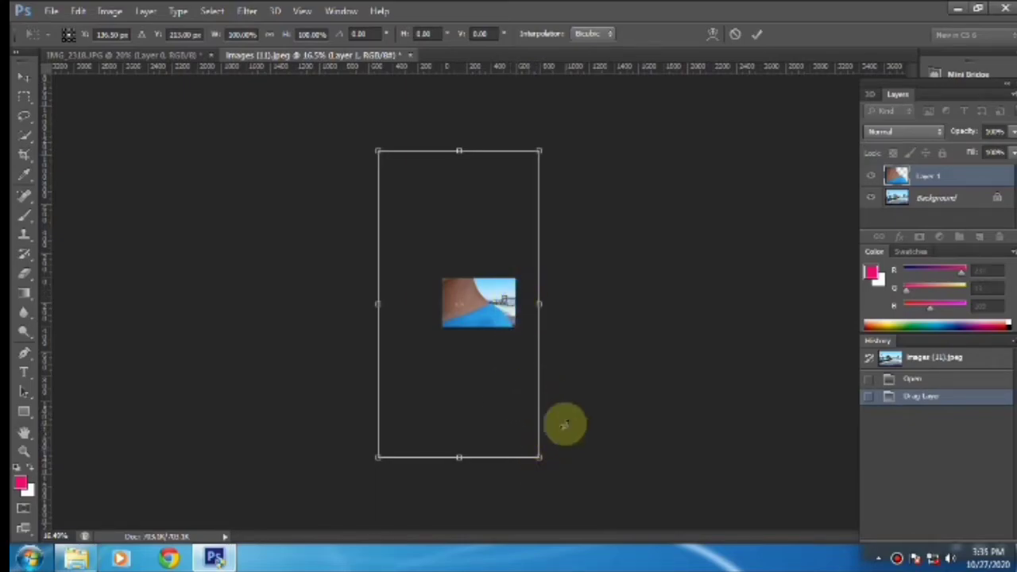
drag(539, 458, 501, 303)
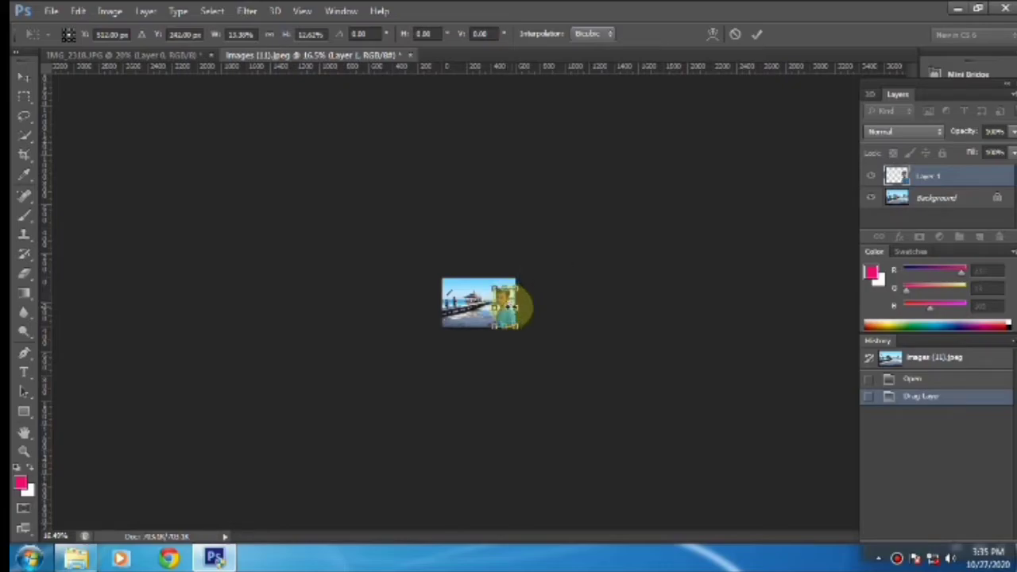
Step: Enlarge the man to about 17% width and 16% height, place him in front of the boat, and apply the transformation
scroll(497, 314, up, 5)
scroll(493, 326, up, 2)
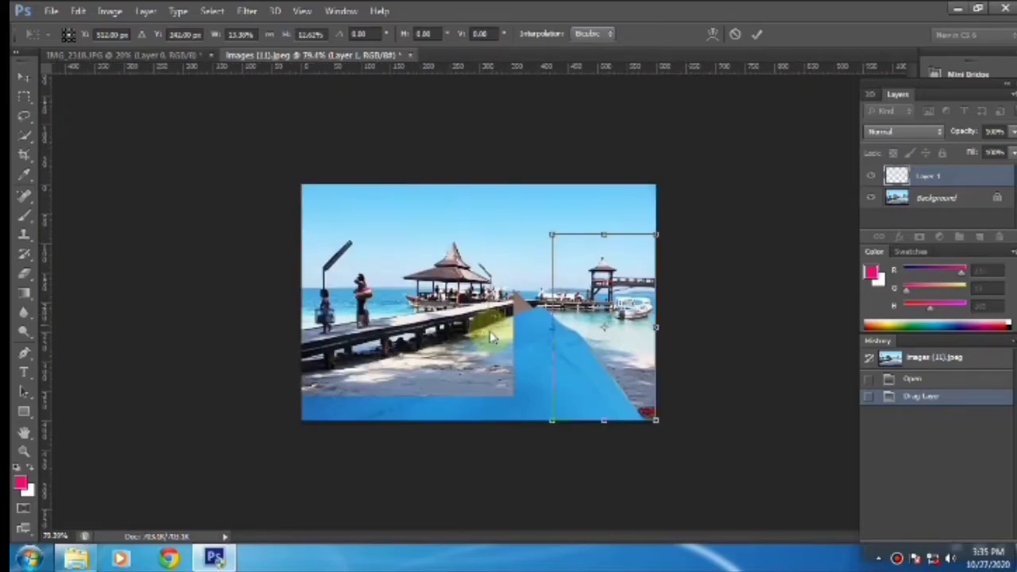
drag(597, 368, 565, 372)
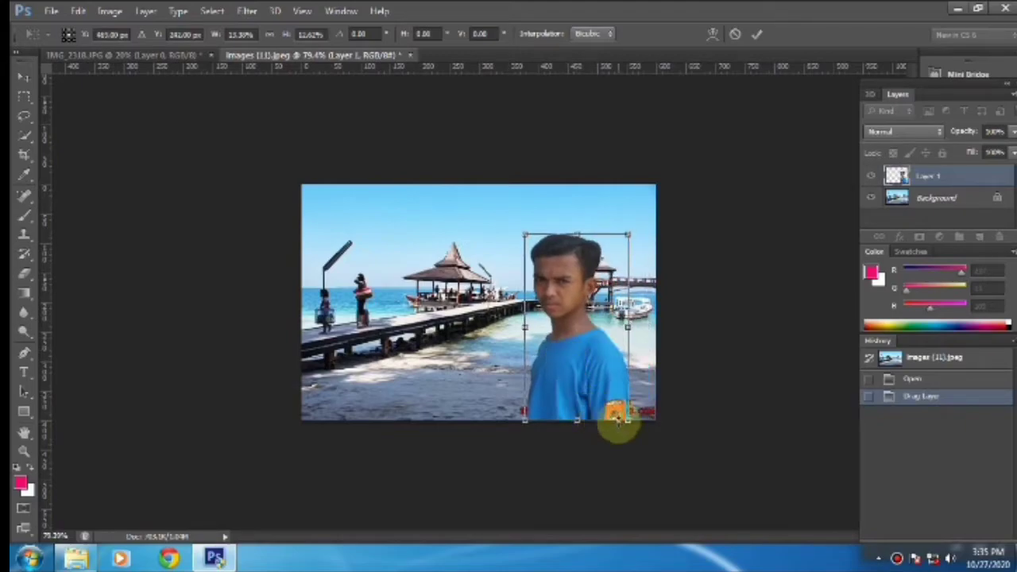
drag(628, 421, 659, 474)
drag(611, 396, 601, 362)
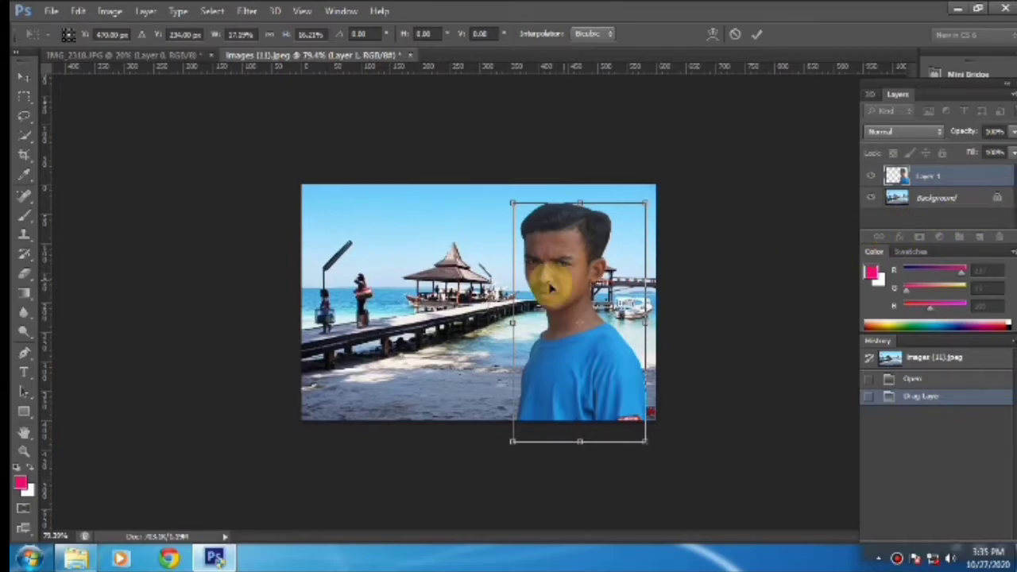
click(24, 77)
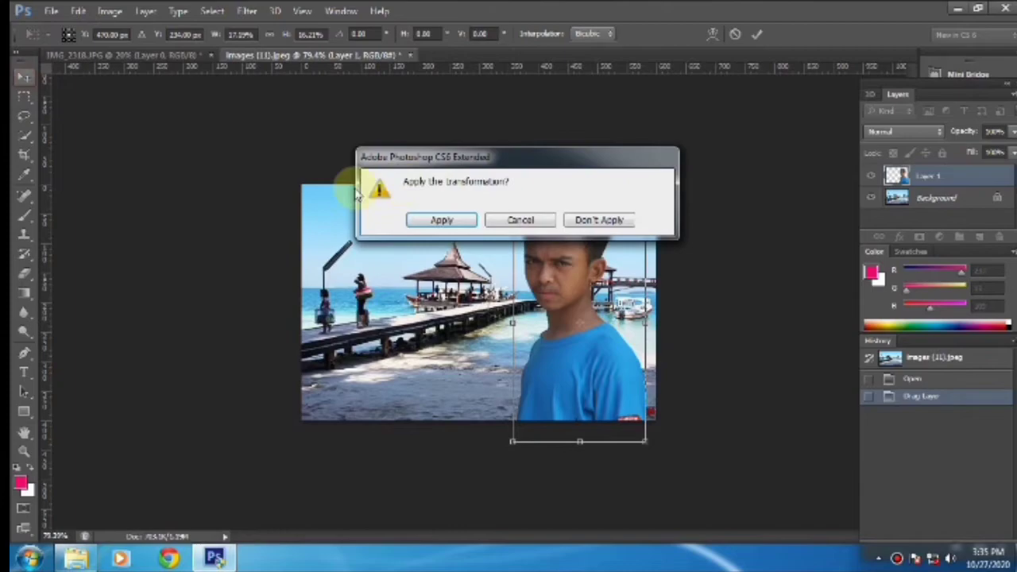
click(440, 220)
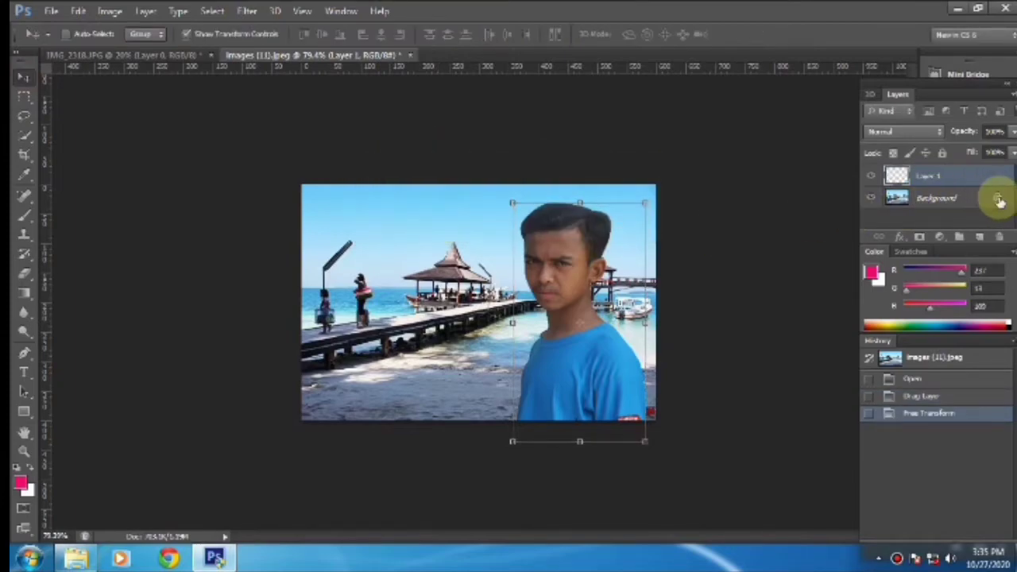
Step: Convert the beach background into a regular layer, enlarge it to about 110% width and 122% height, and apply the transformation
double_click(1000, 202)
click(638, 178)
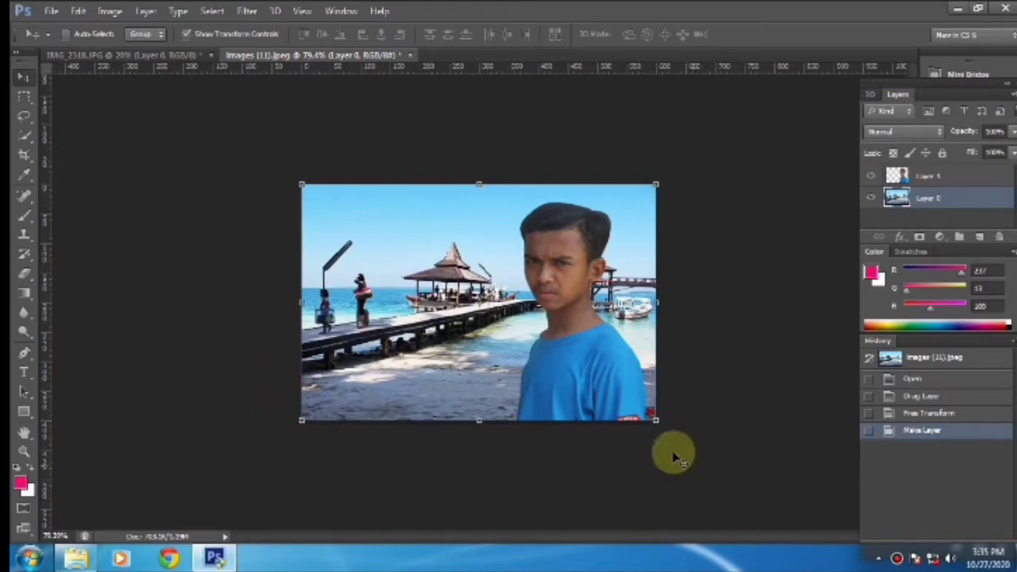
drag(656, 421, 690, 466)
drag(490, 340, 494, 332)
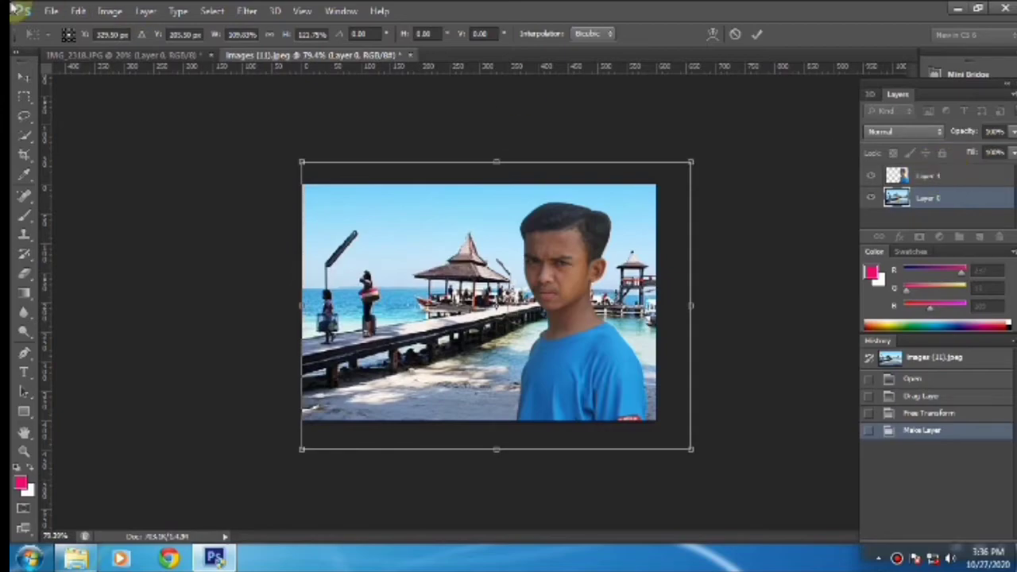
click(24, 76)
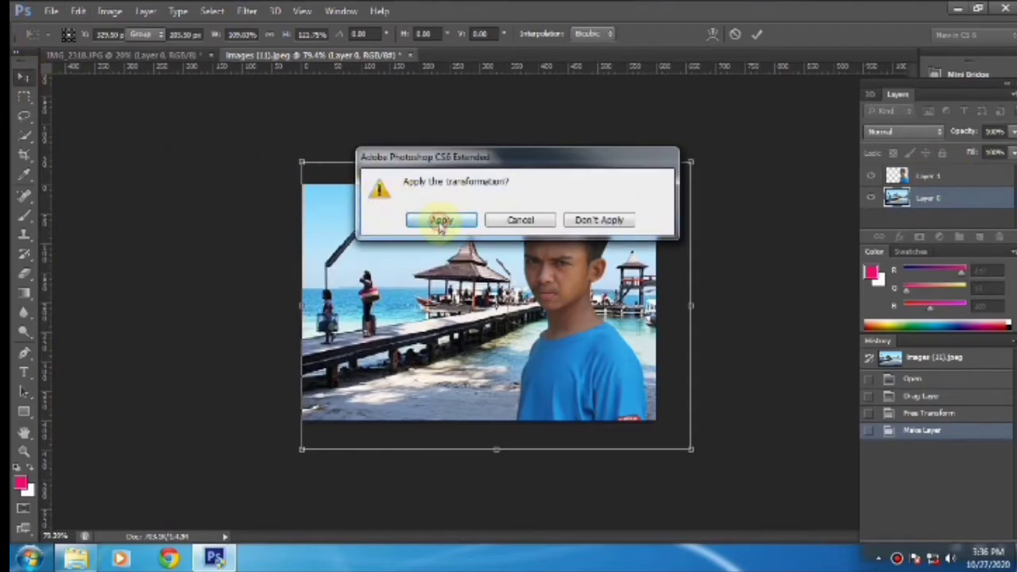
click(431, 220)
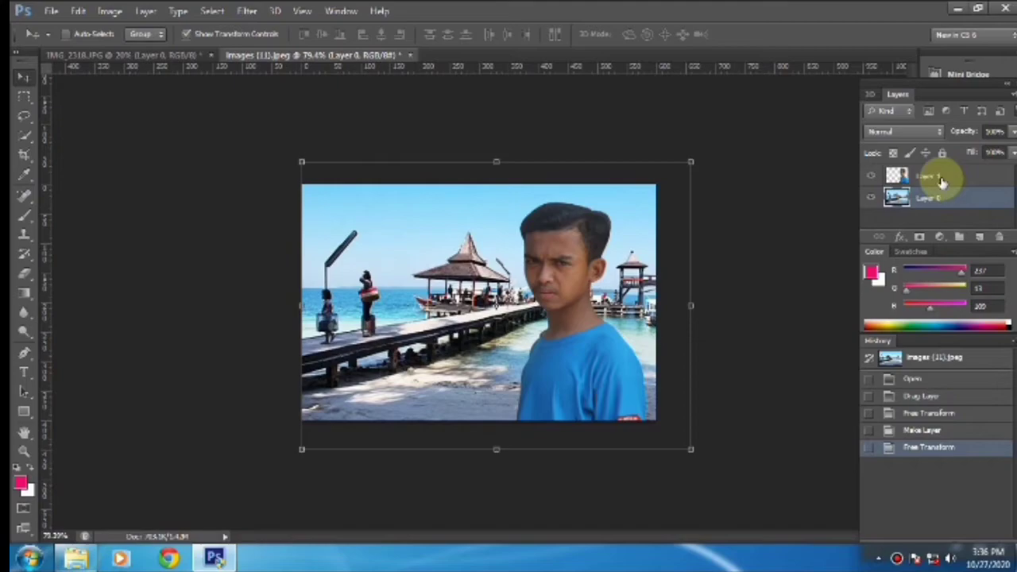
Step: Merge the cut-out man's layer down into the beach layer
click(942, 181)
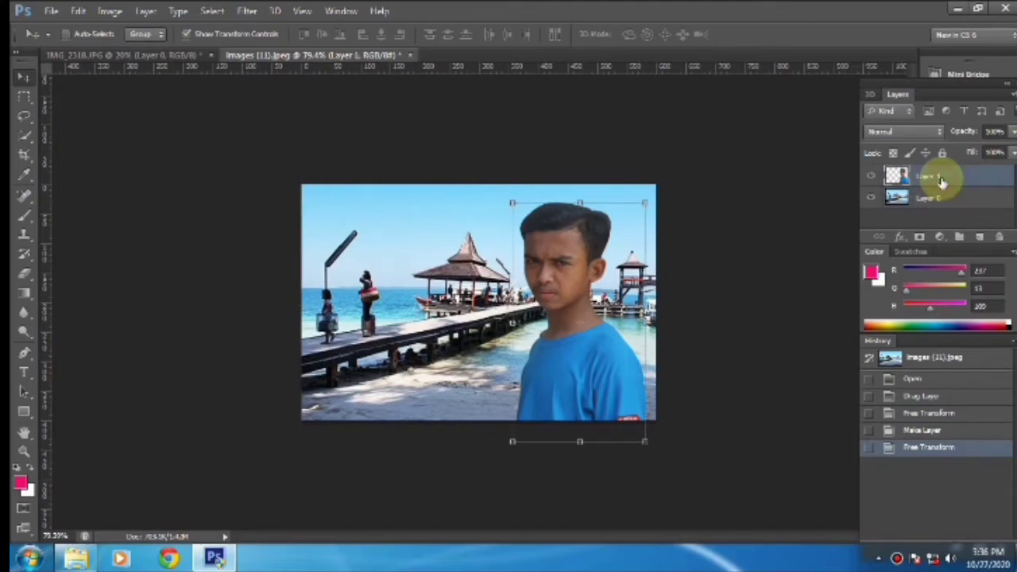
right_click(964, 181)
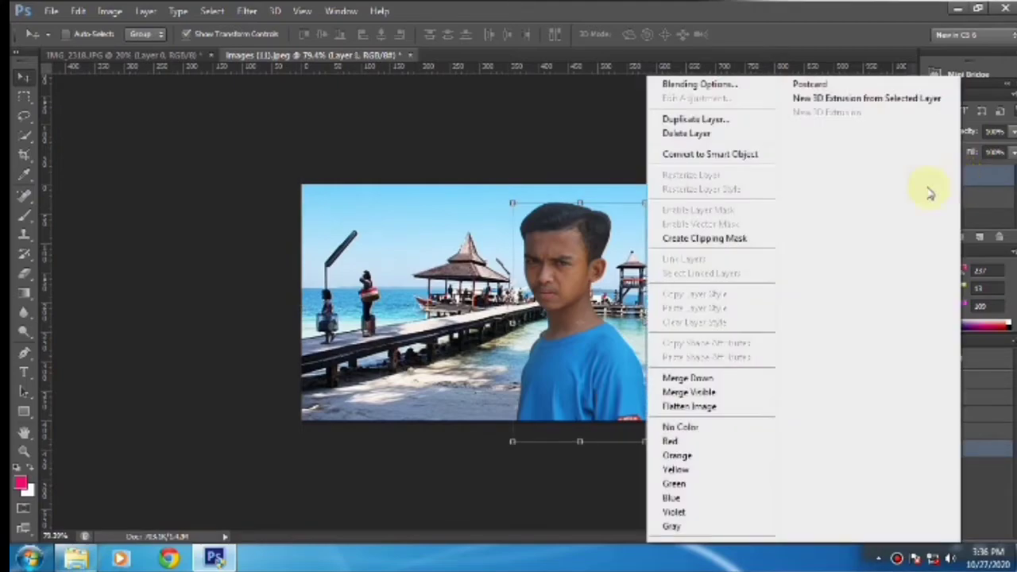
click(709, 379)
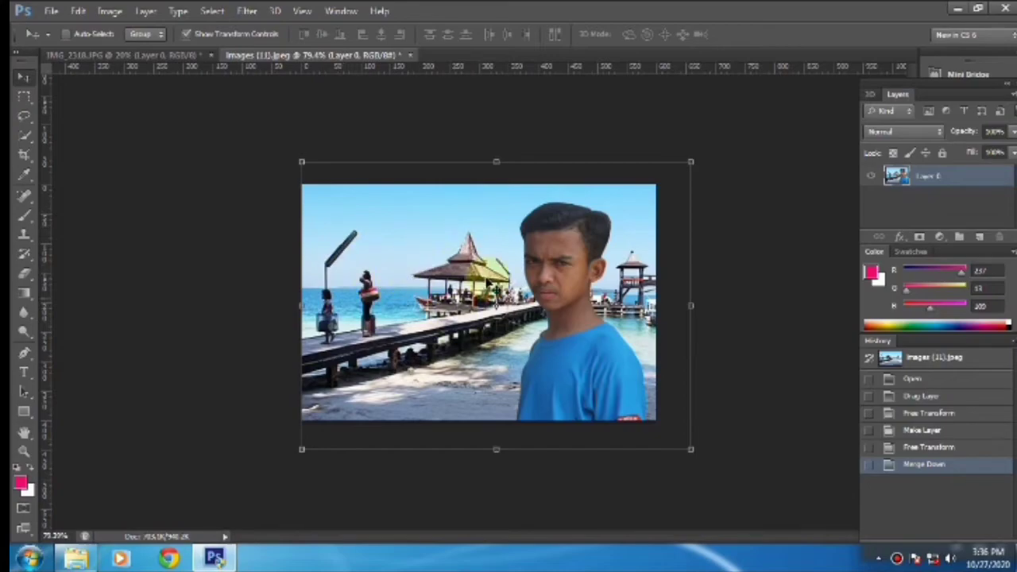
Step: Apply a Brightness/Contrast adjustment to the merged layer with brightness 61 and contrast 20
click(111, 11)
mouse_move(164, 47)
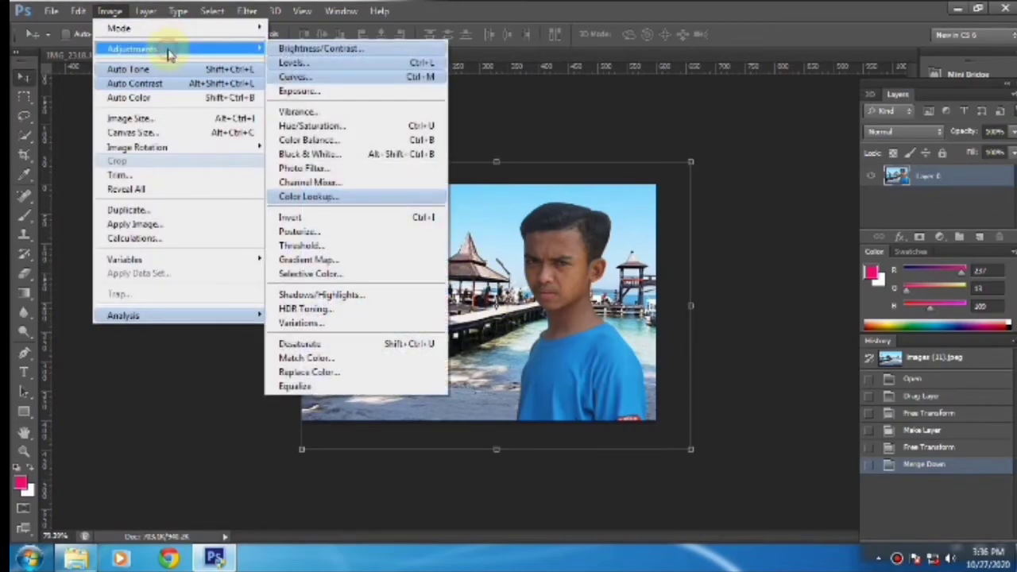
click(350, 49)
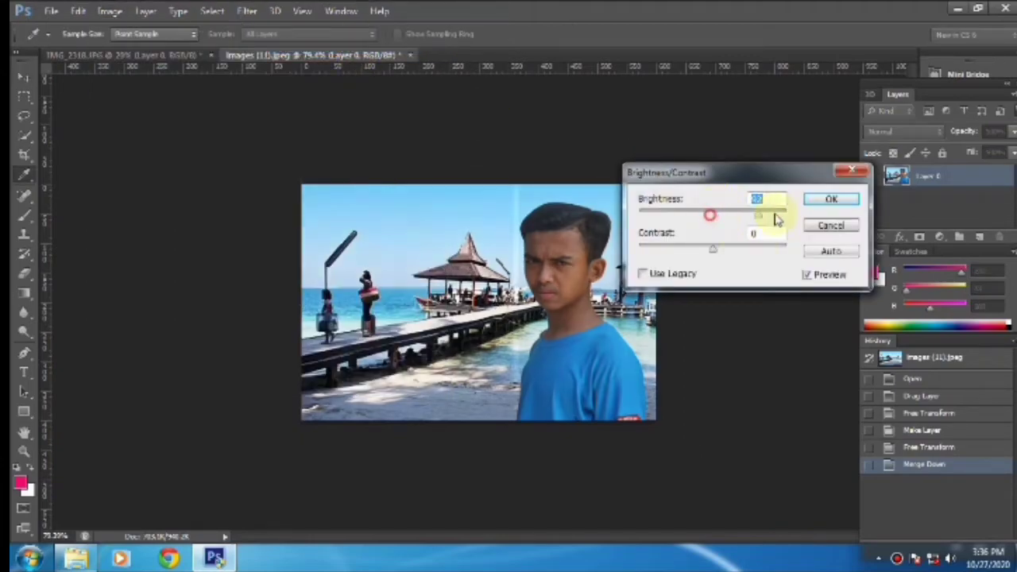
drag(708, 216, 739, 243)
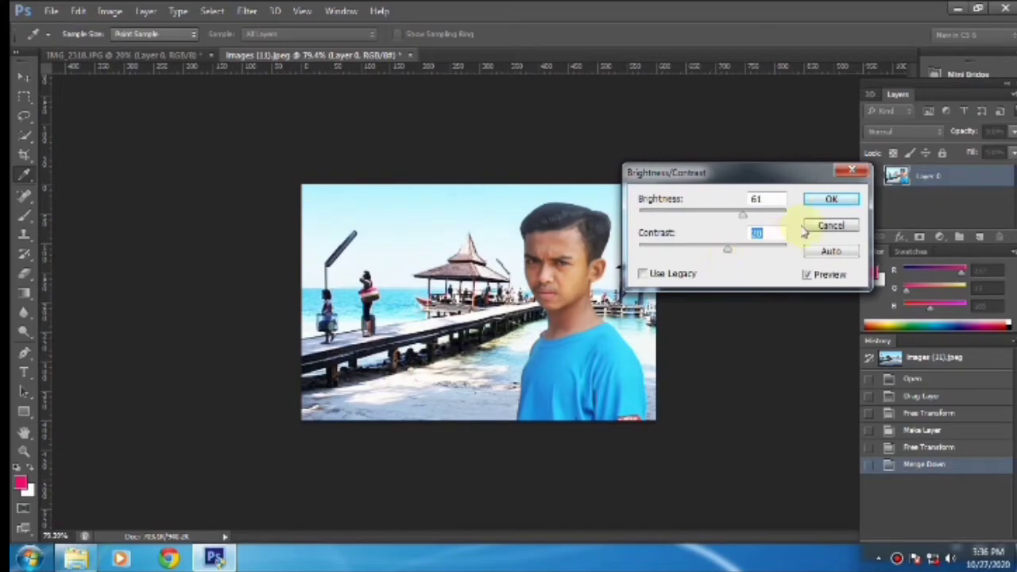
click(819, 204)
Step: Apply a Curves adjustment on the RGB channel, raising the midtones with a point at input 101, output 116
click(110, 11)
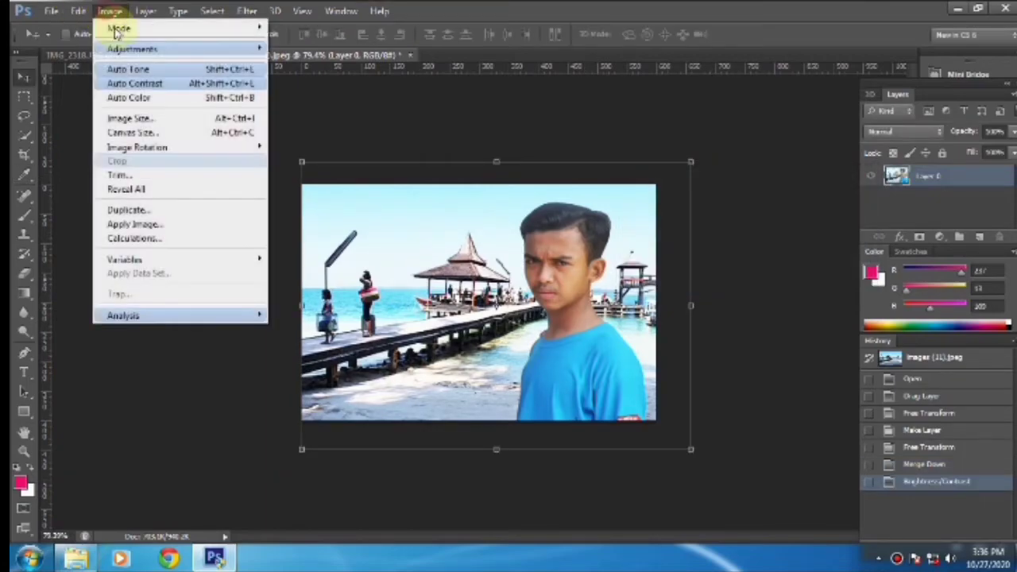
mouse_move(165, 49)
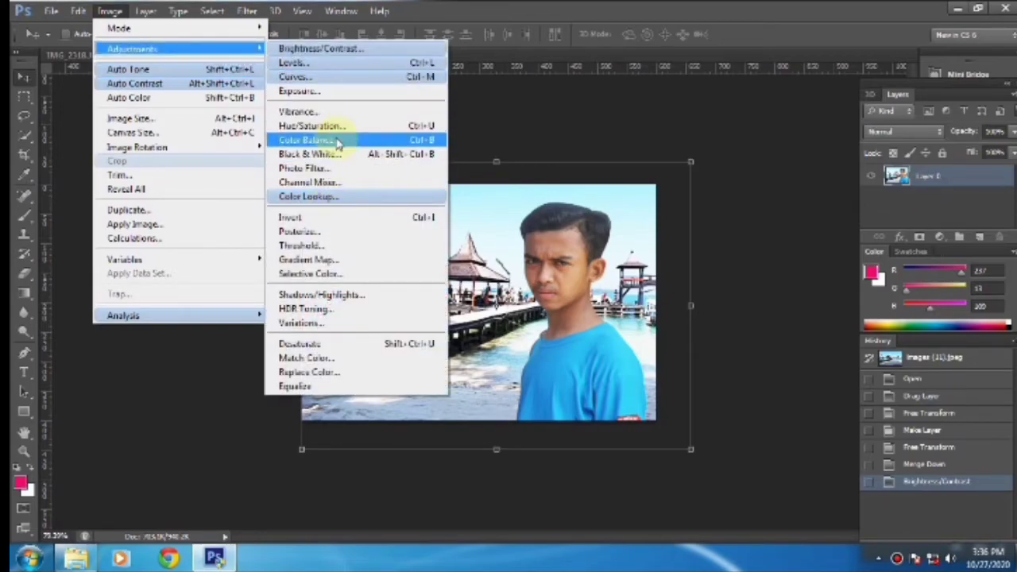
click(307, 77)
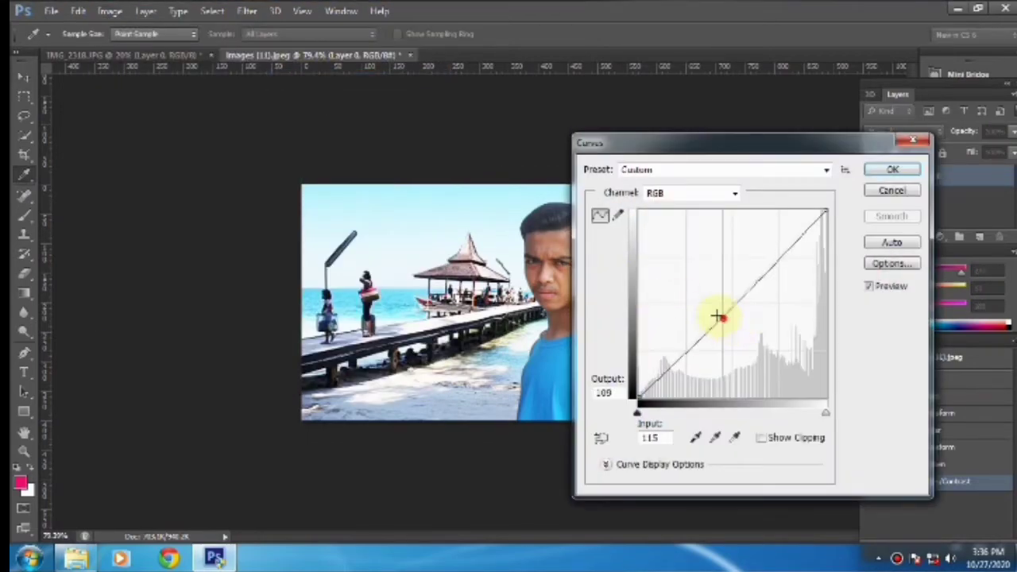
drag(723, 318, 712, 312)
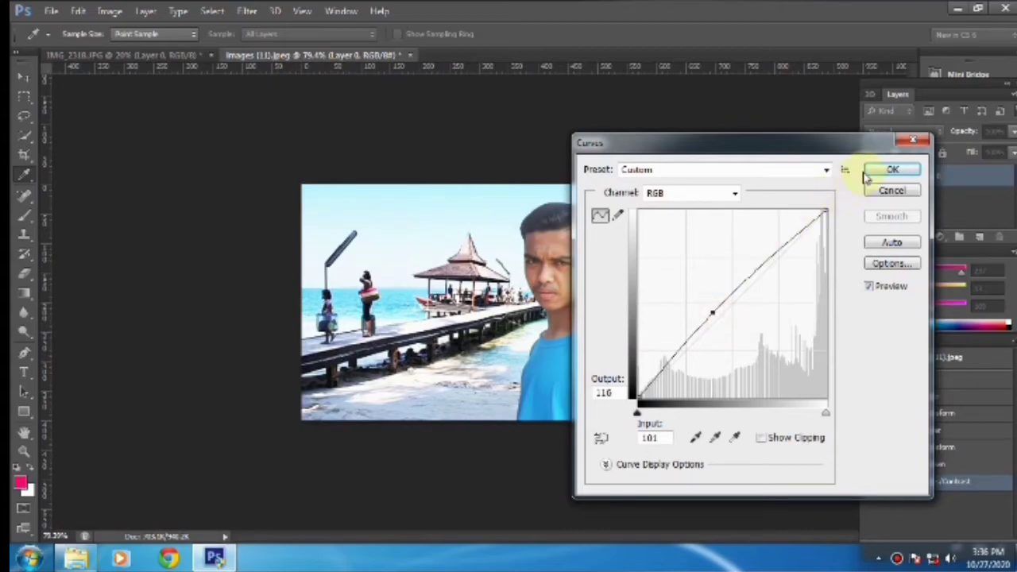
click(891, 169)
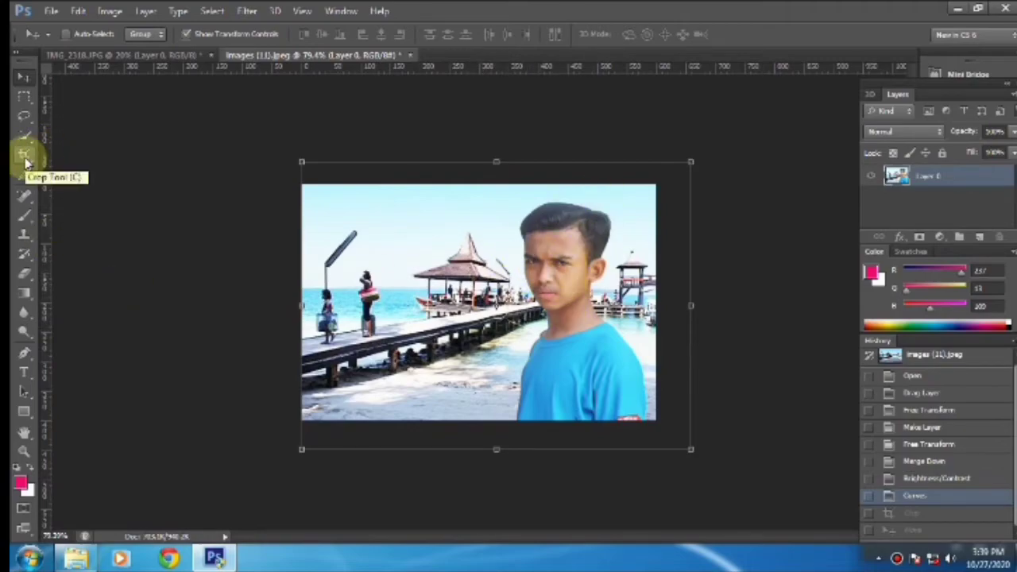
Step: Crop the image to a 4 x 3 ratio, shifting the photo so the man sits closer to the centre, and return to the Move tool
drag(27, 162, 80, 158)
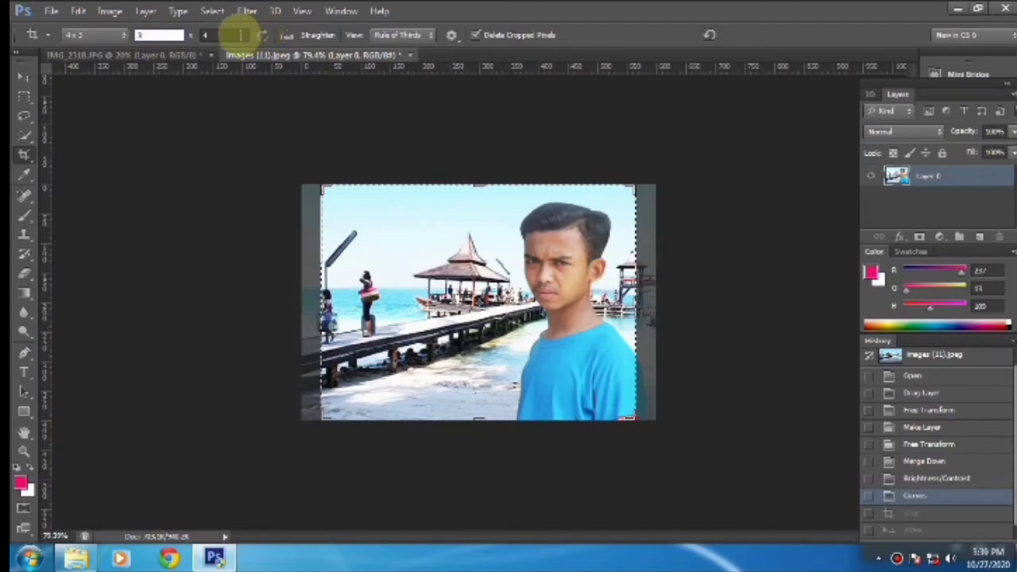
click(225, 35)
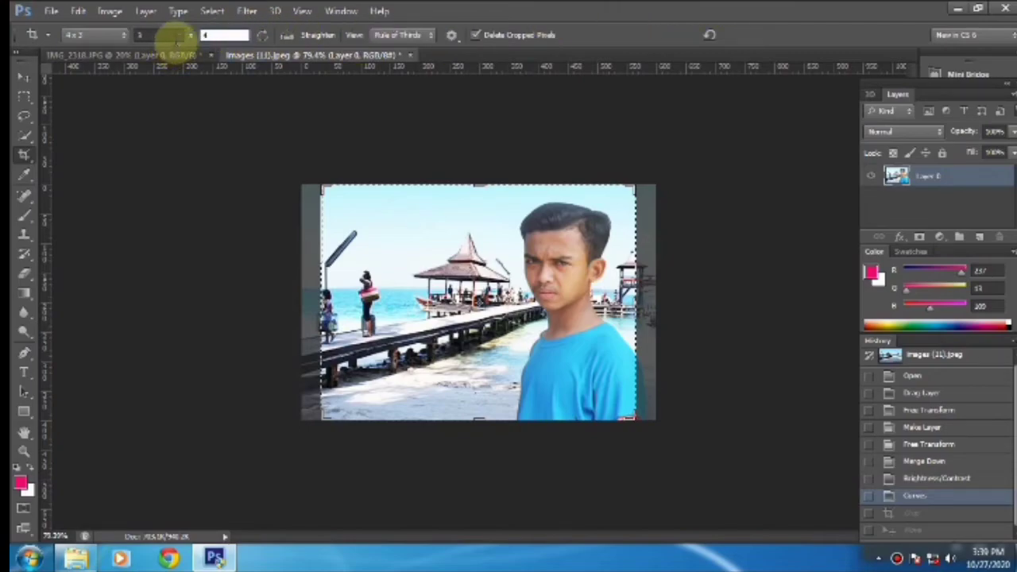
click(176, 35)
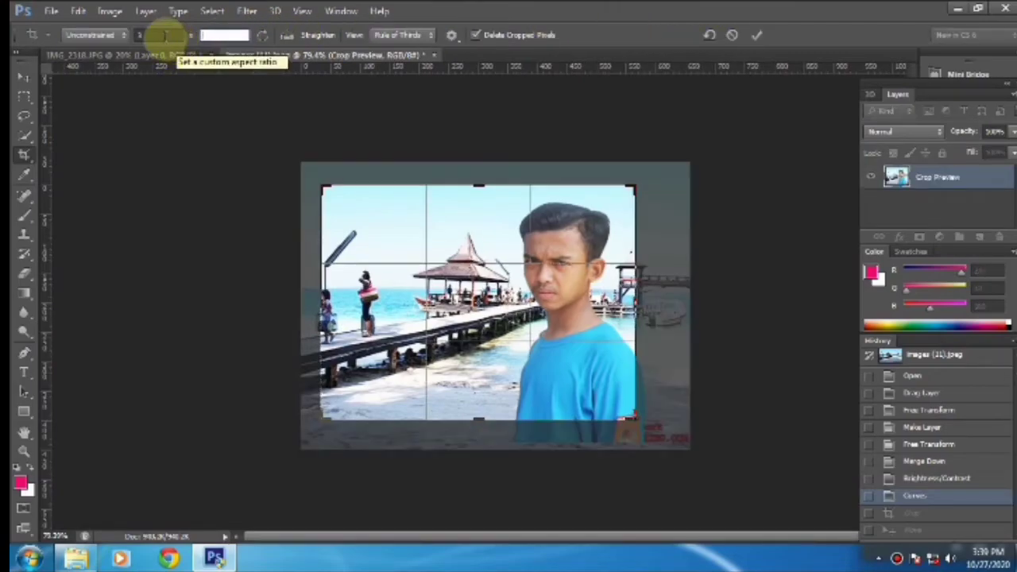
text(4)
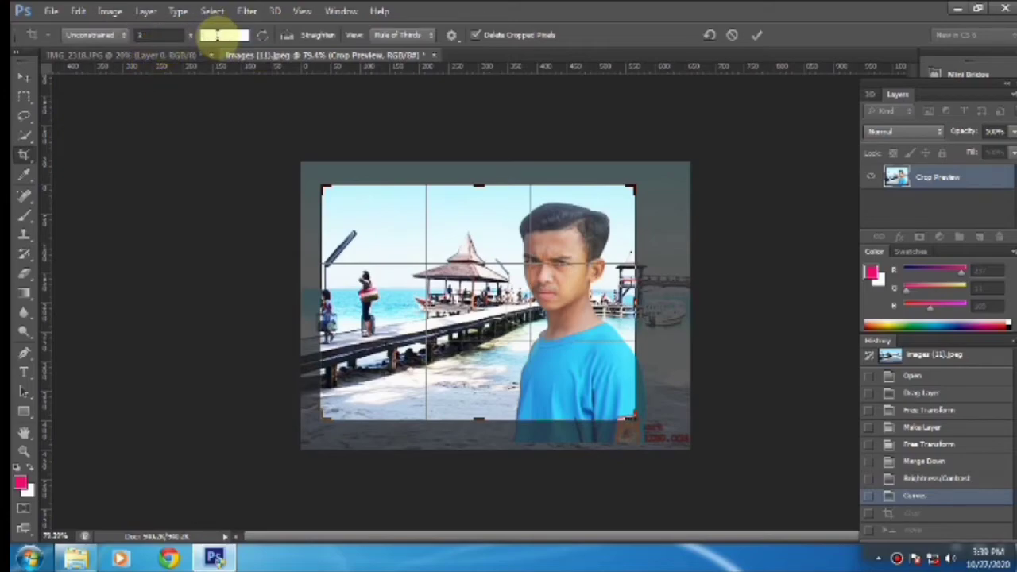
click(566, 249)
drag(566, 248, 549, 234)
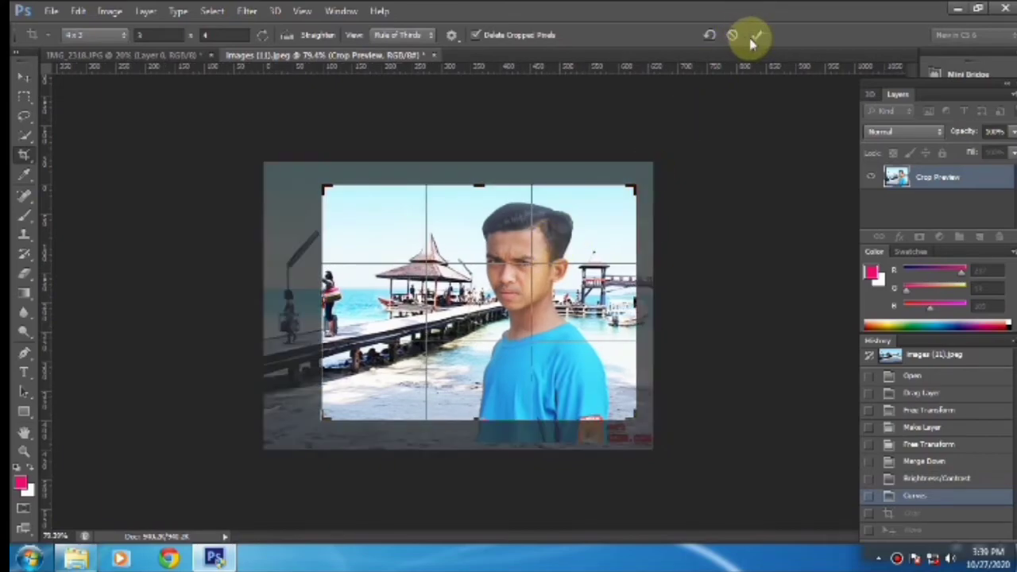
click(755, 39)
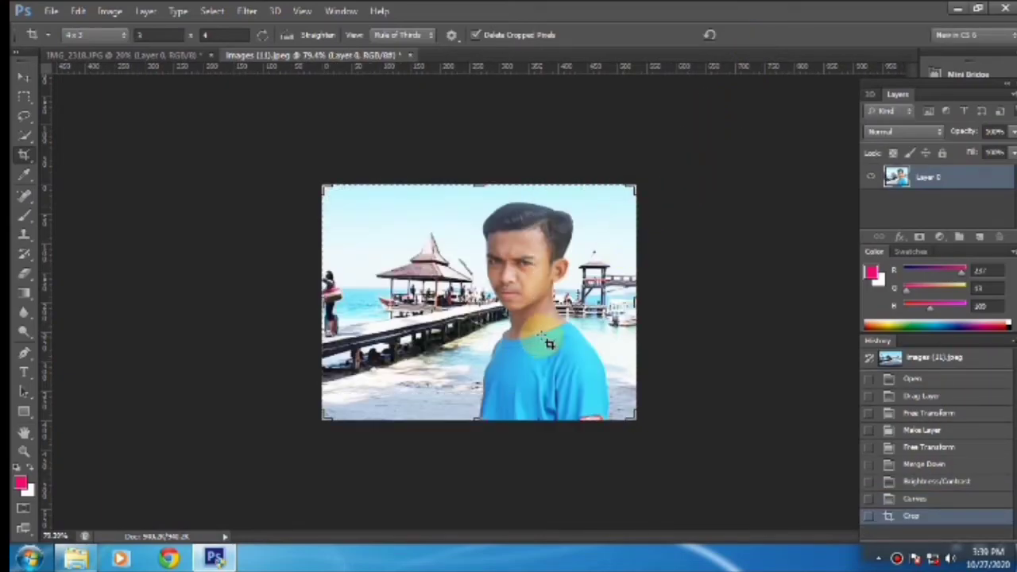
scroll(554, 350, up, 1)
scroll(554, 351, down, 1)
scroll(548, 348, up, 1)
click(24, 78)
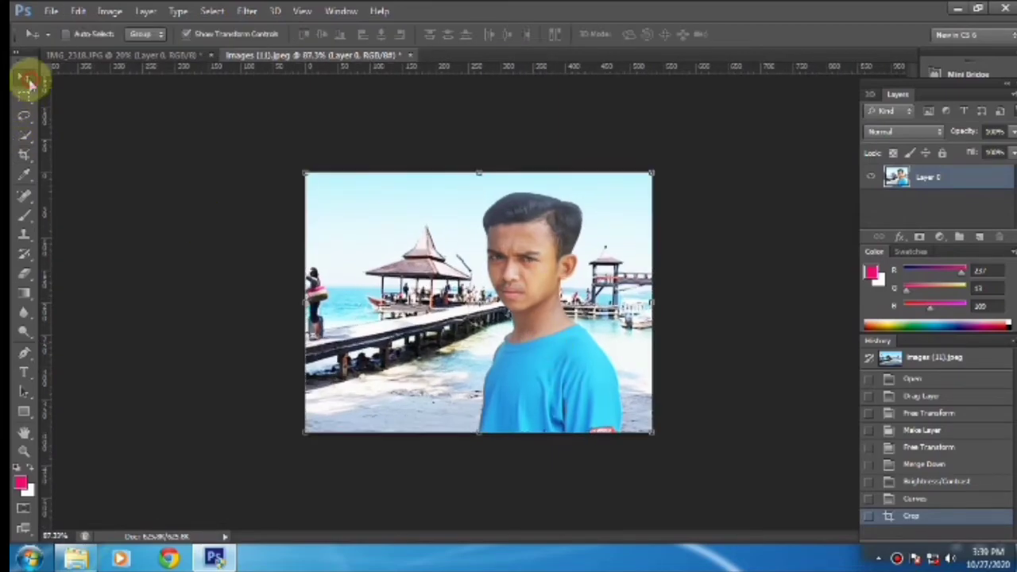
scroll(469, 310, up, 4)
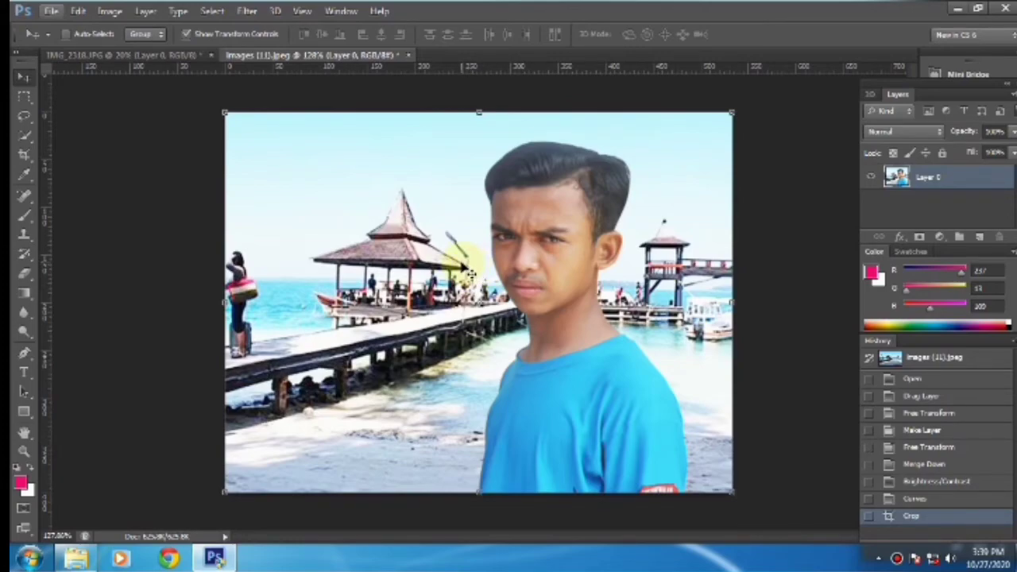
Step: Save the composite to the Desktop as JPEG images (11).jpg at maximum quality 12, and open the saved file in Windows Photo Viewer
click(51, 11)
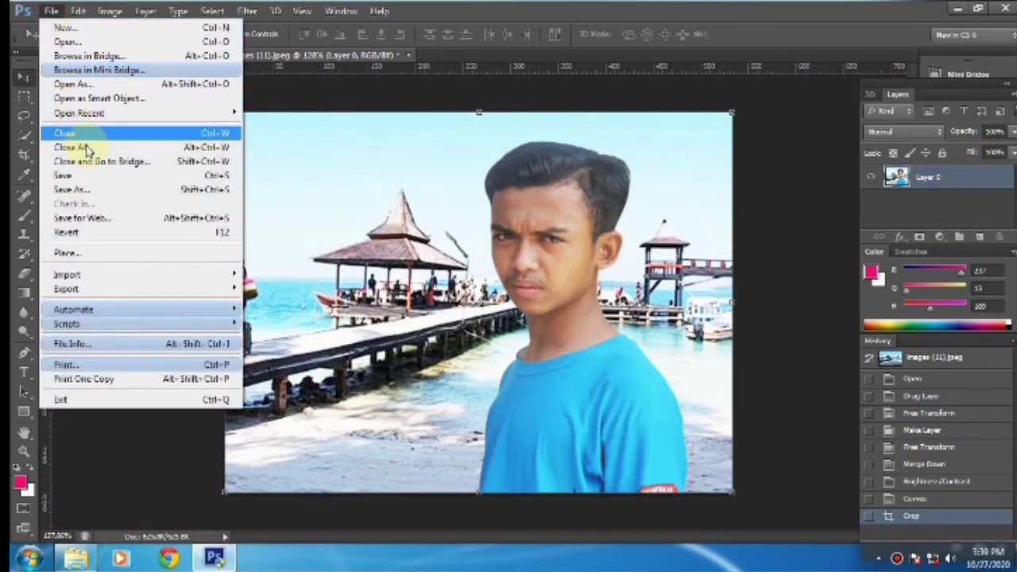
click(88, 194)
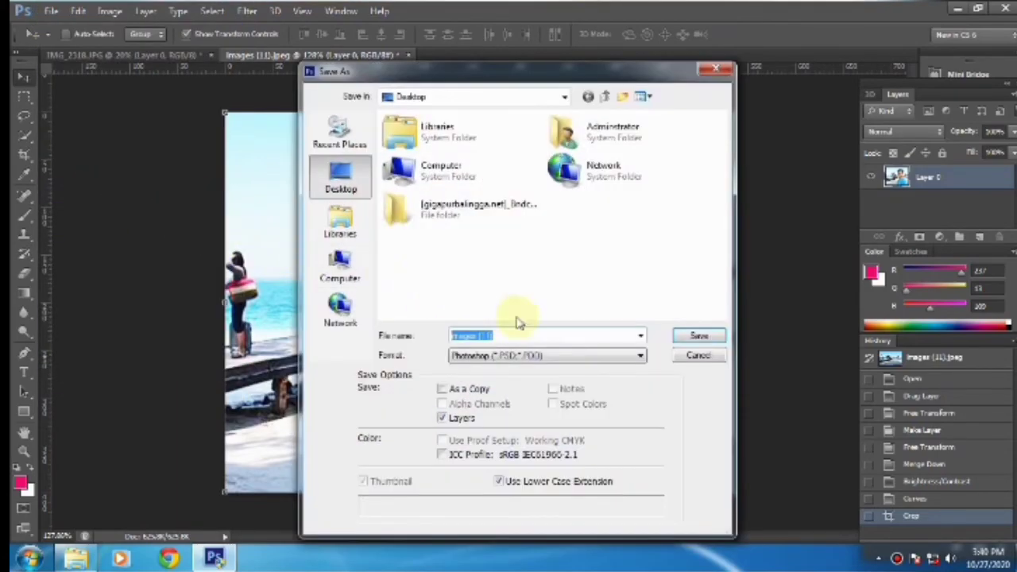
click(597, 363)
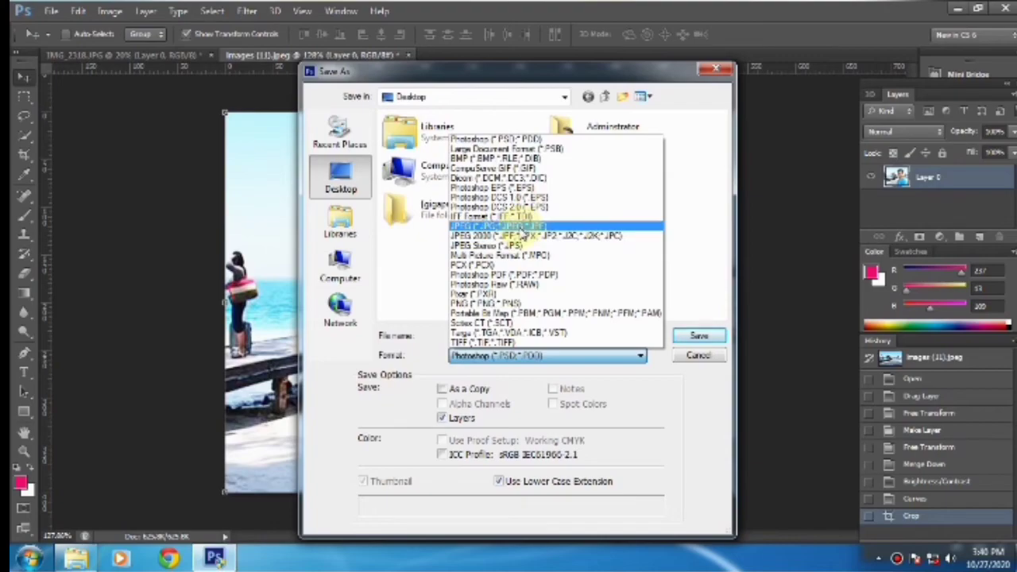
click(522, 230)
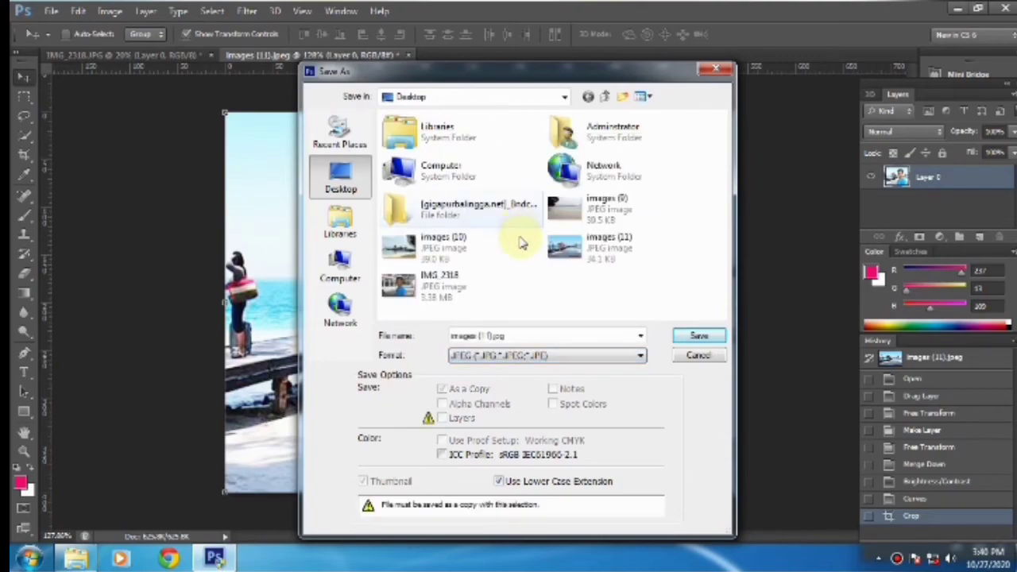
click(690, 338)
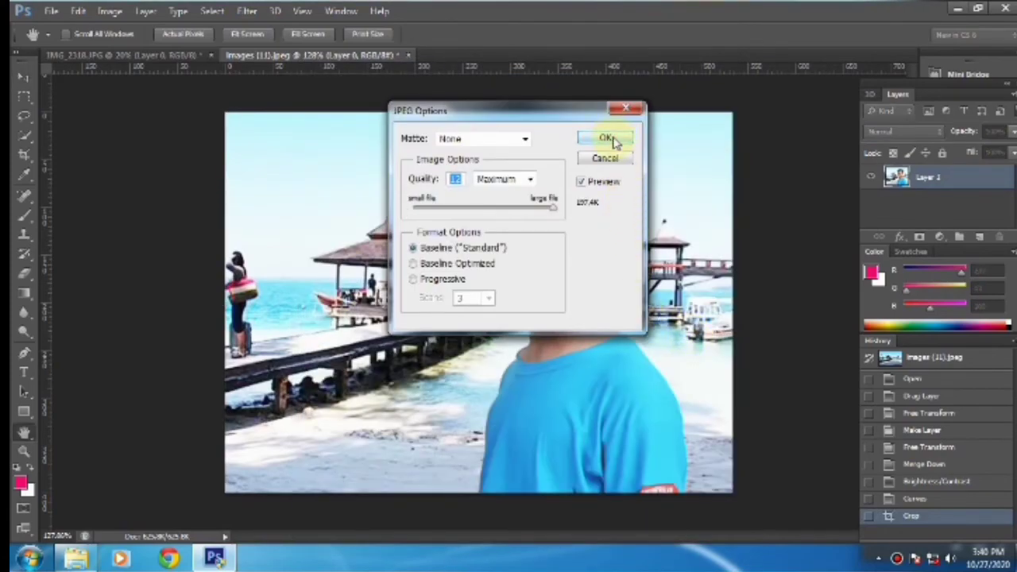
click(612, 139)
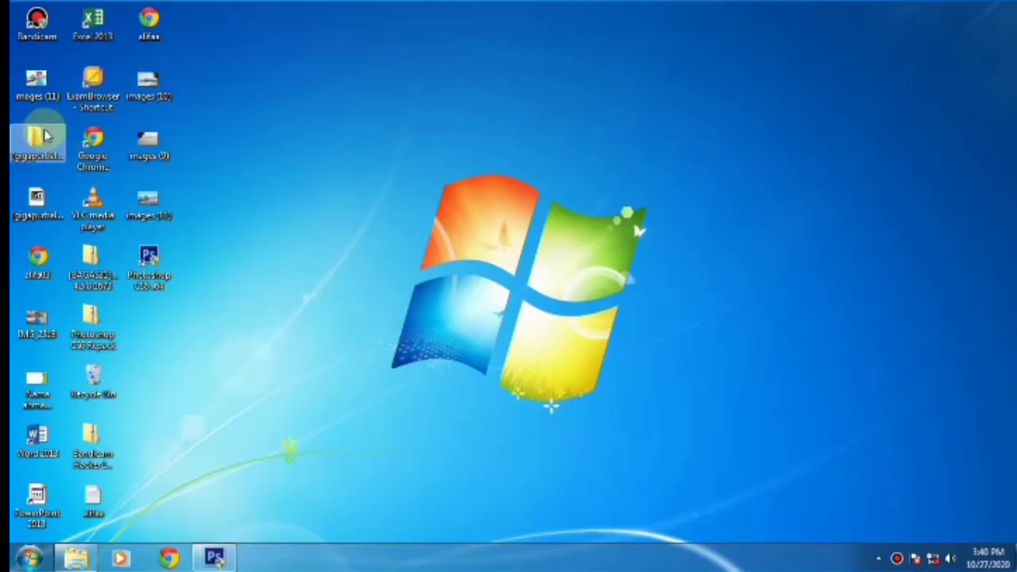
double_click(56, 97)
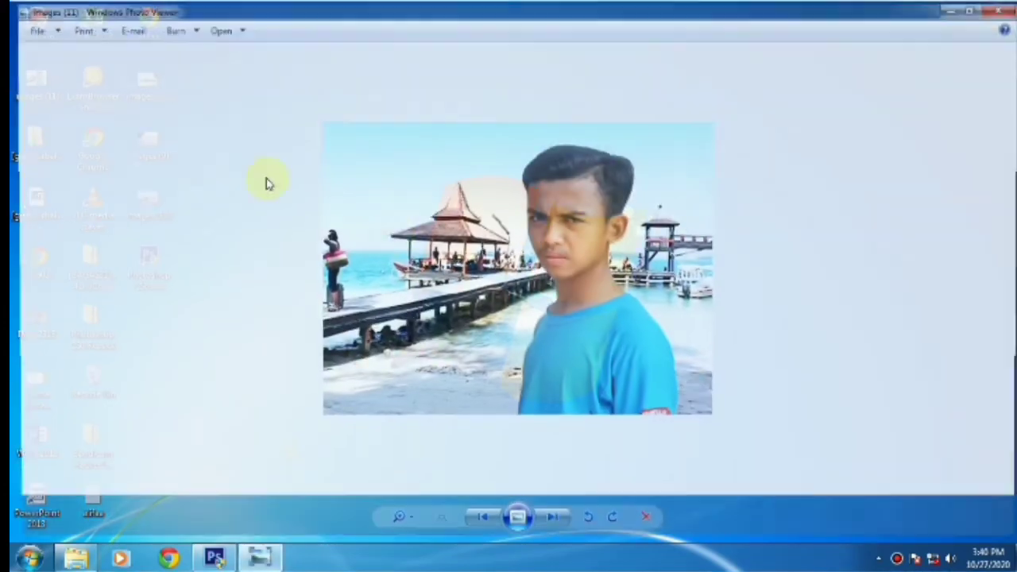